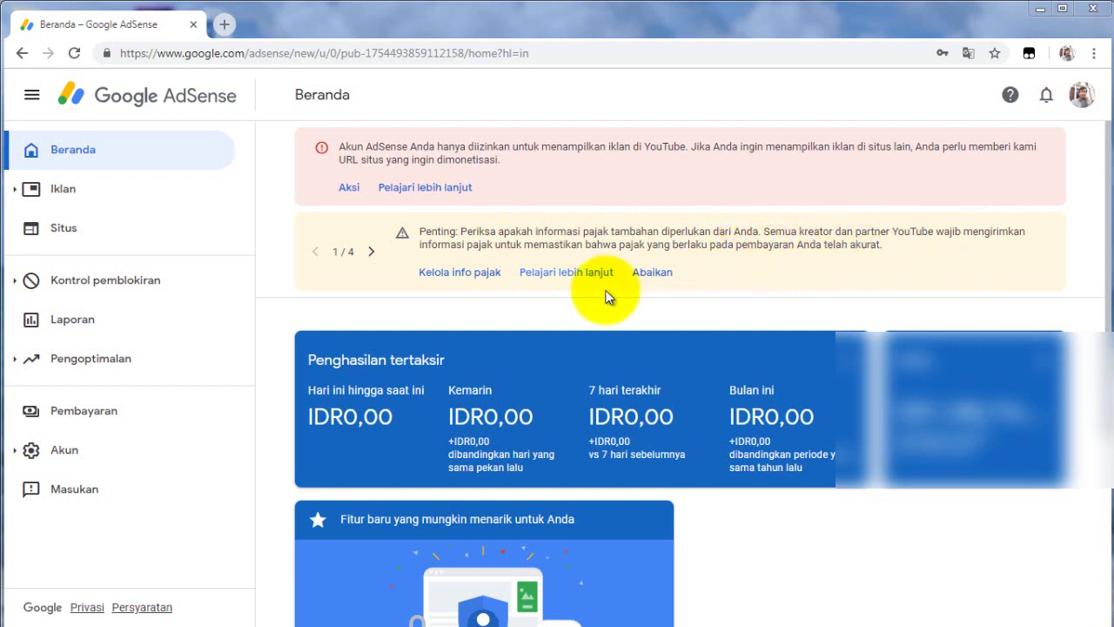
# Open the tax info management page, start adding US tax info, and verify the sign-in with the account password.
pyautogui.click(468, 277)
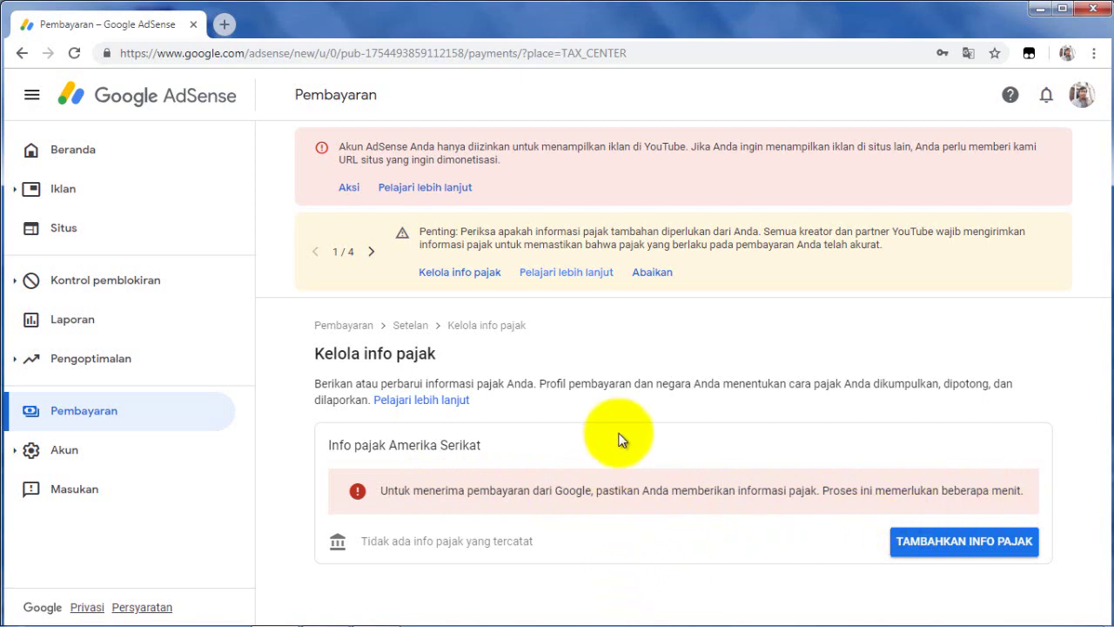
pyautogui.click(964, 544)
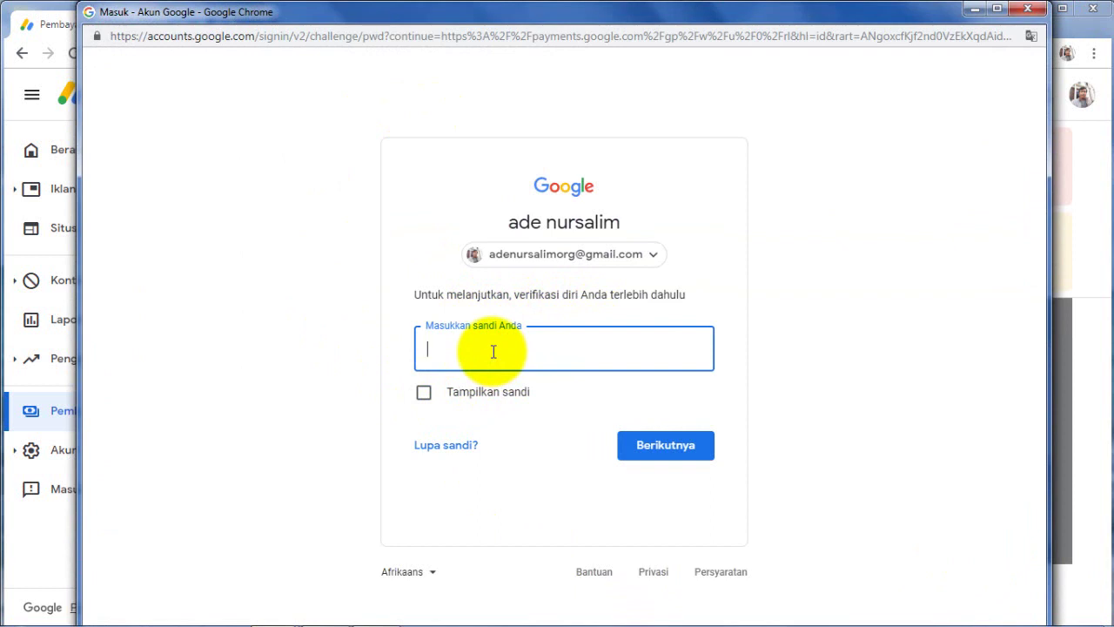
pyautogui.write('••••••••••••••••••')
pyautogui.press('Return')
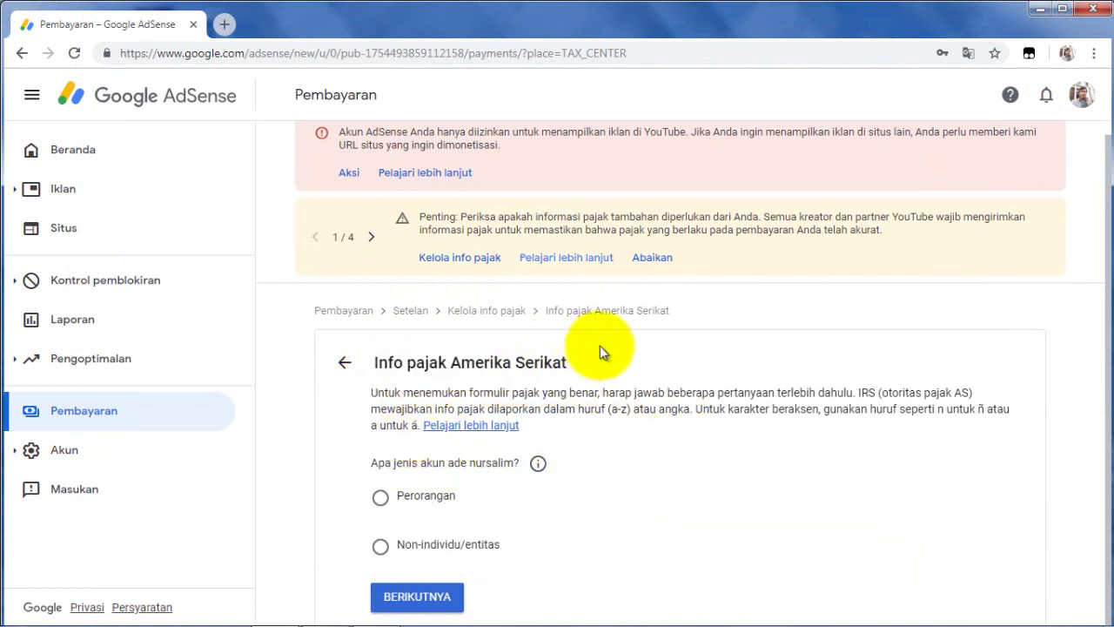
# Set the account type for the US tax info to Perorangan and continue to the citizenship question.
pyautogui.moveTo(570, 363); pyautogui.dragTo(374, 363)
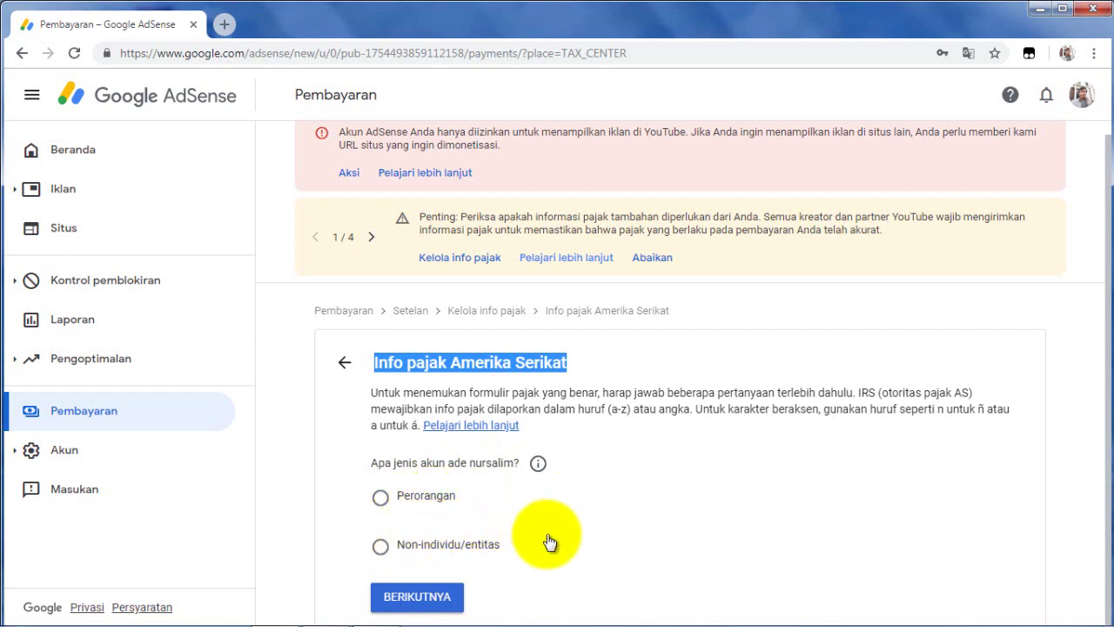
pyautogui.click(381, 498)
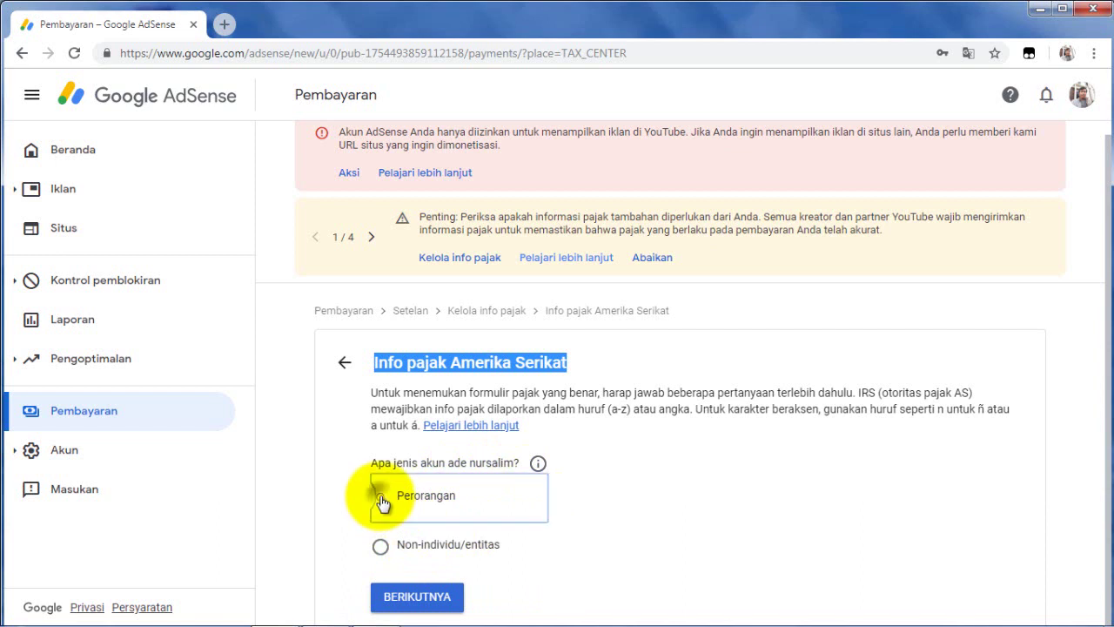
pyautogui.click(436, 598)
pyautogui.scroll(-2, 634, 488)
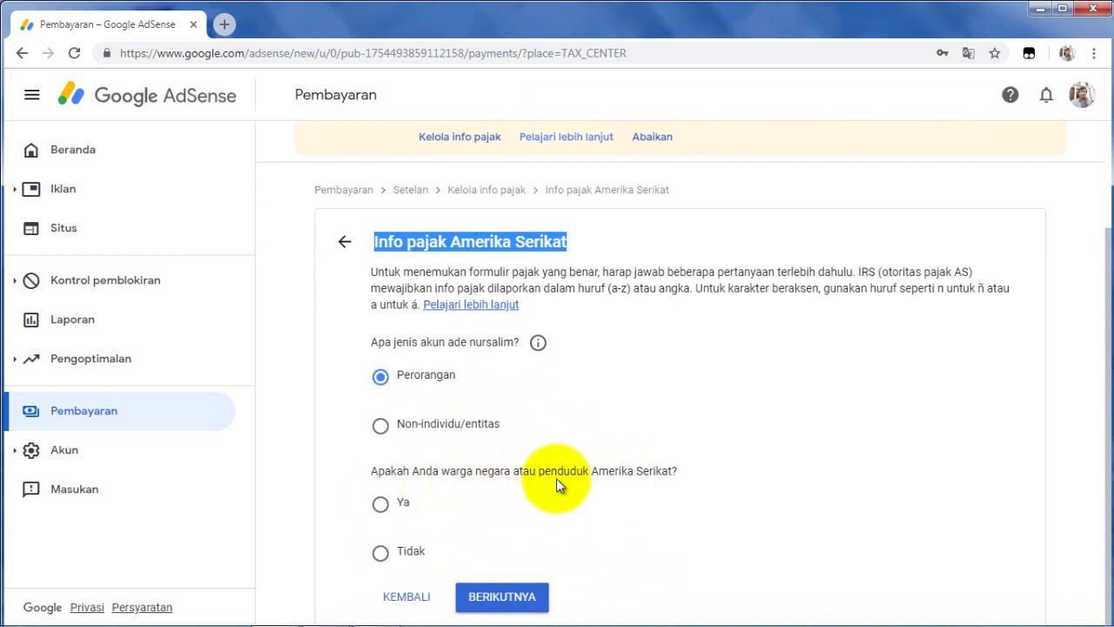
# Answer Tidak to US citizenship or residency, choose the W-8BEN form type and start that form.
pyautogui.click(382, 553)
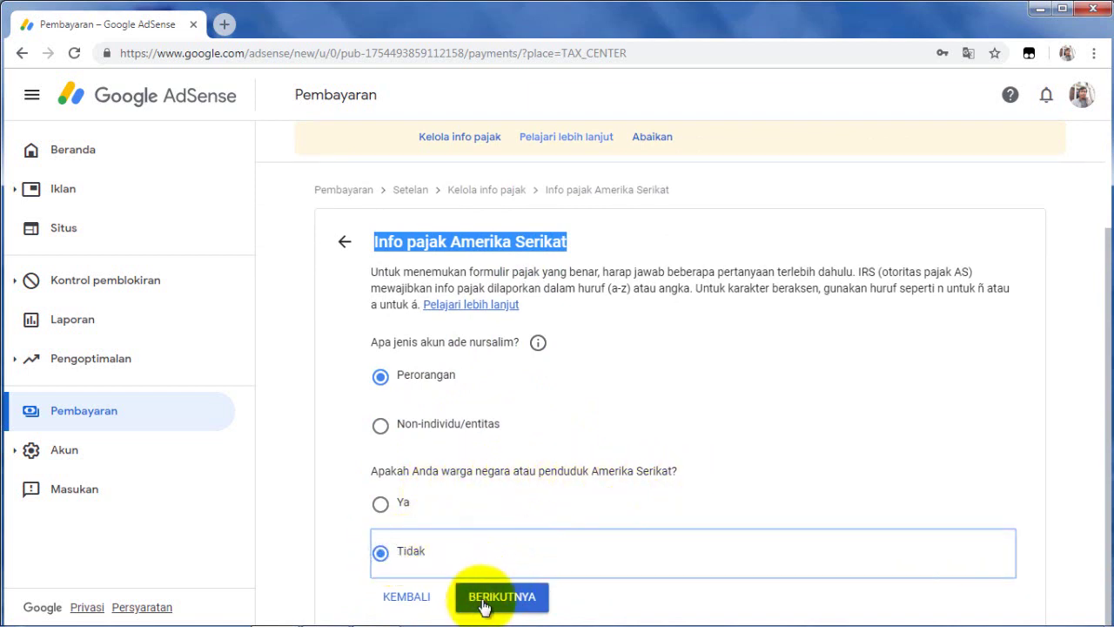
pyautogui.scroll(-2, 597, 515)
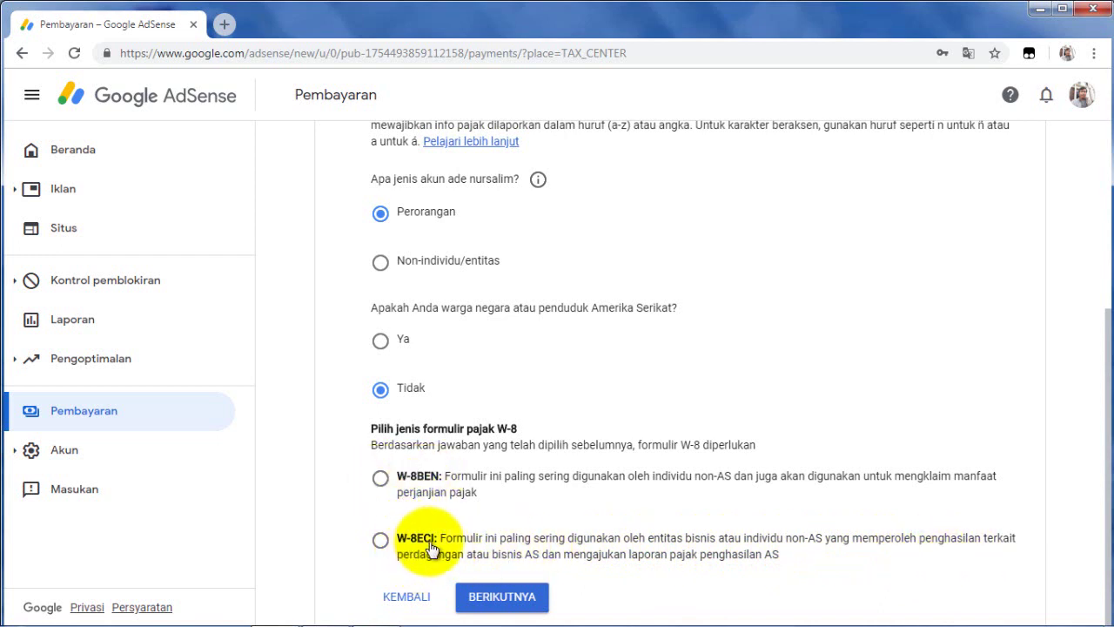
pyautogui.click(382, 480)
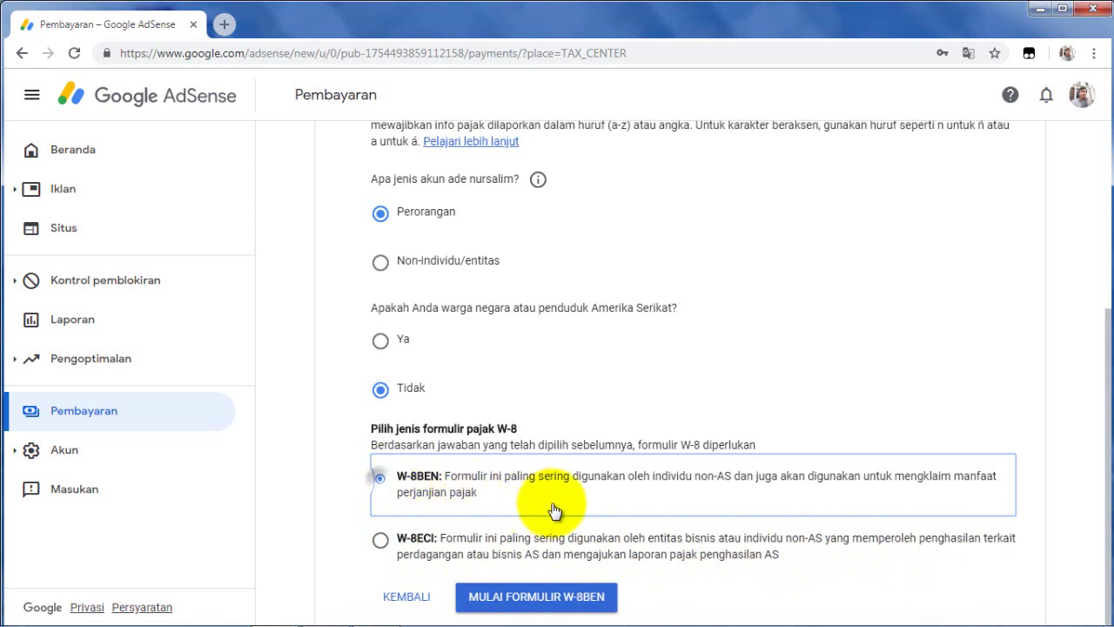
pyautogui.click(535, 601)
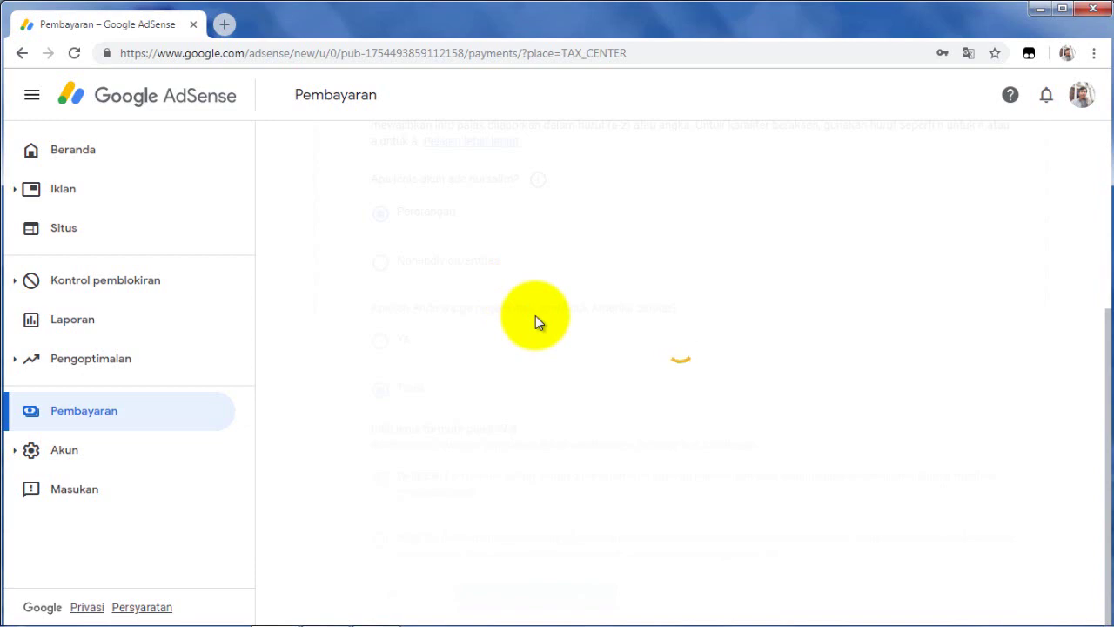
# Fill in the optional DBA name in the tax identity section with the account holder's full name.
pyautogui.scroll(-3, 597, 377)
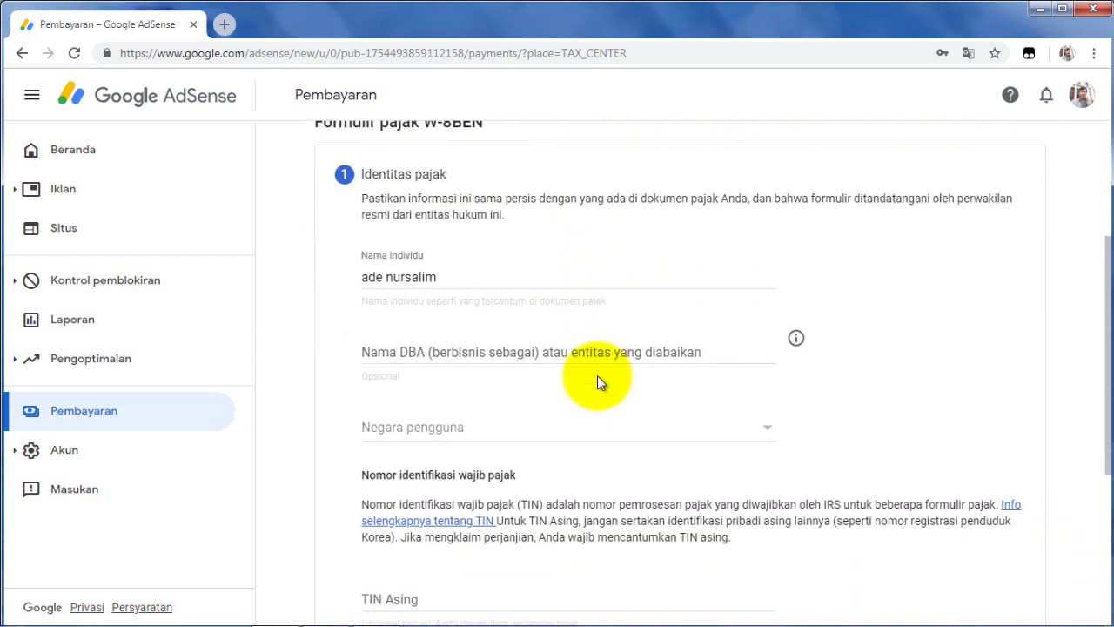
pyautogui.scroll(2, 597, 373)
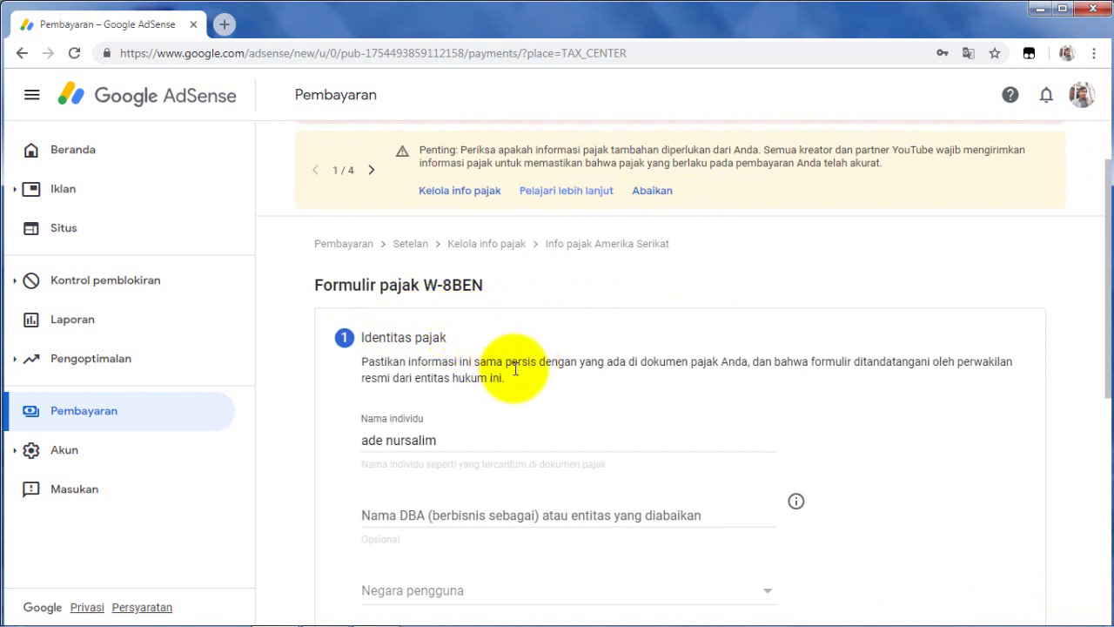
pyautogui.scroll(-1, 517, 379)
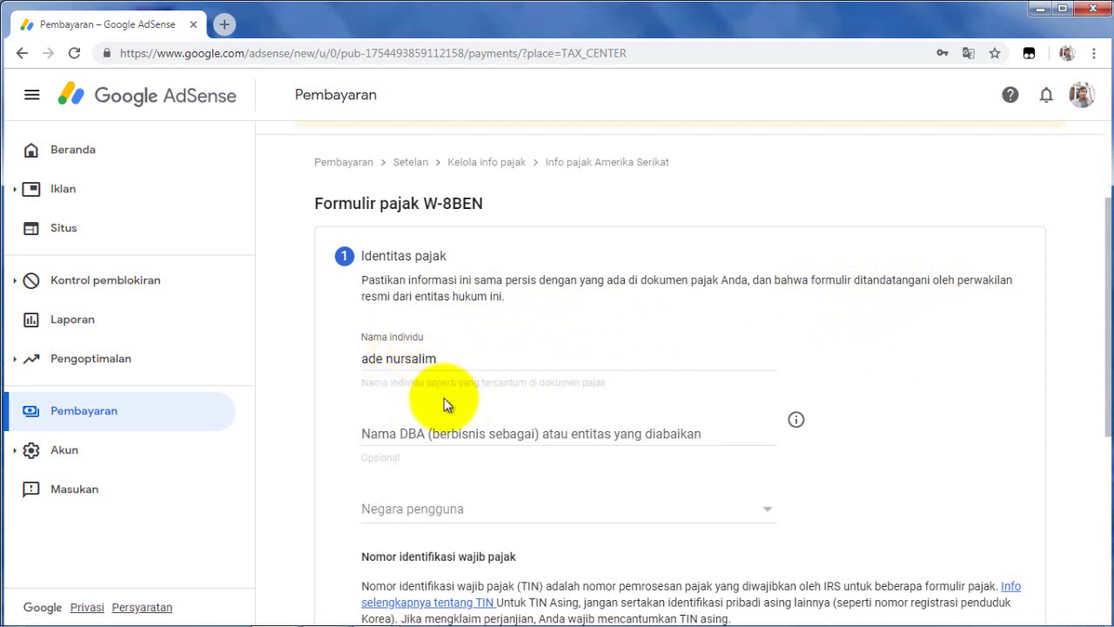
pyautogui.scroll(-1, 435, 427)
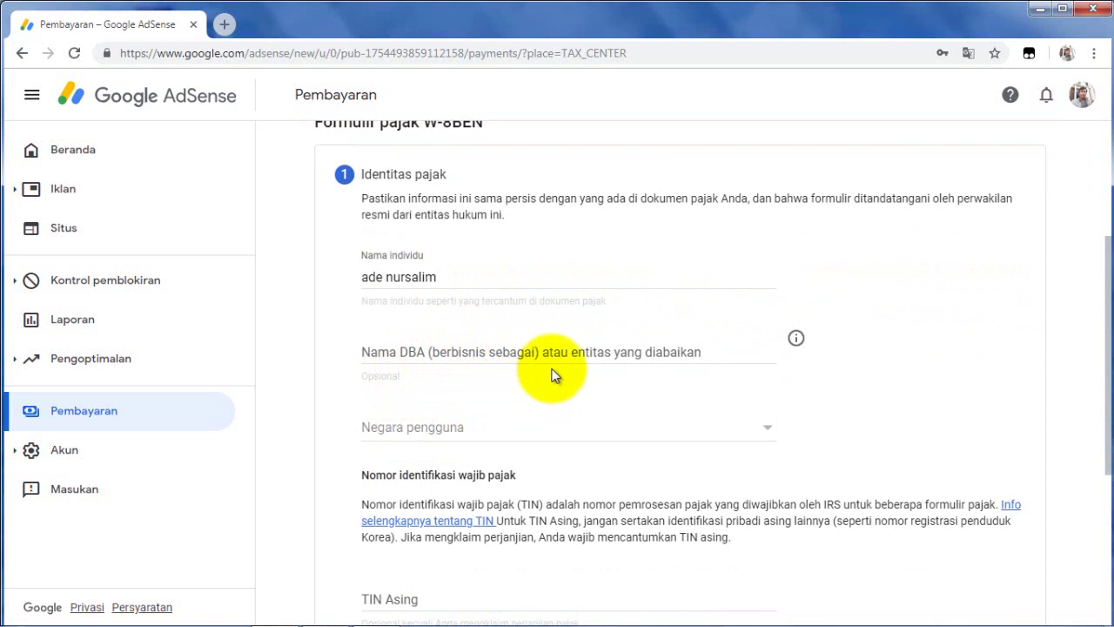
pyautogui.click(380, 352)
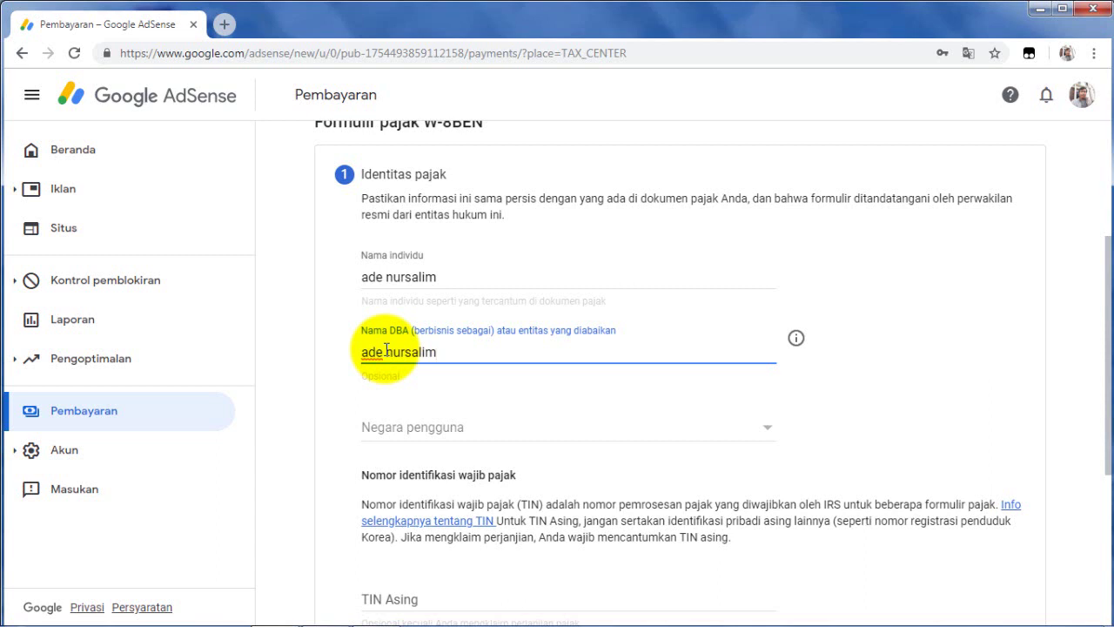
# Set the user's country (Negara pengguna) in the tax identity section to Indonesia.
pyautogui.scroll(-2, 385, 351)
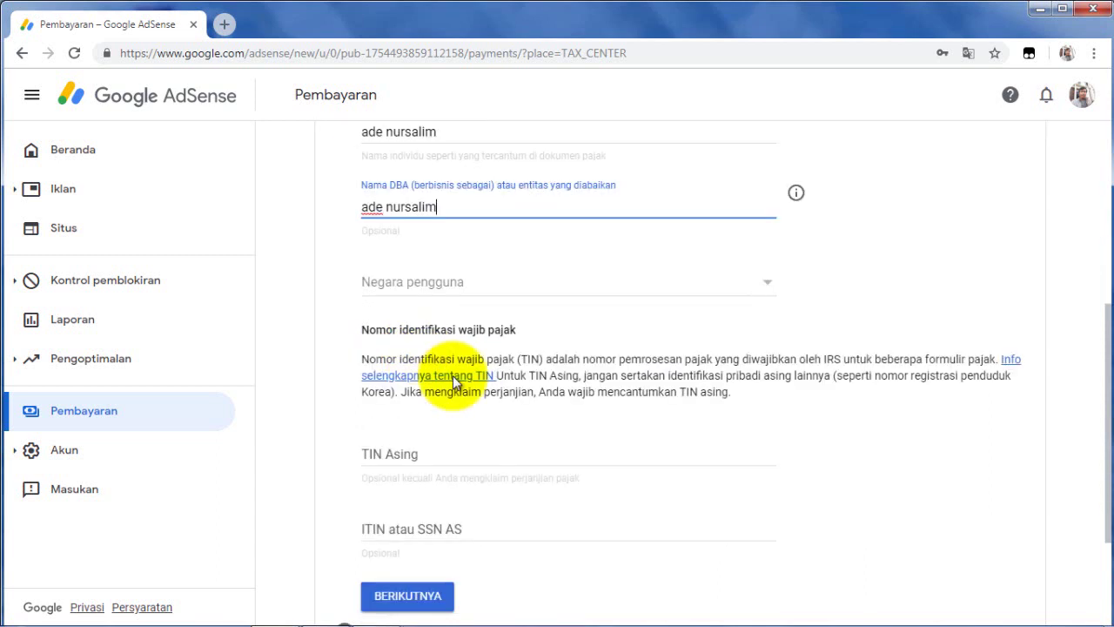
pyautogui.click(444, 270)
pyautogui.scroll(-2, 459, 413)
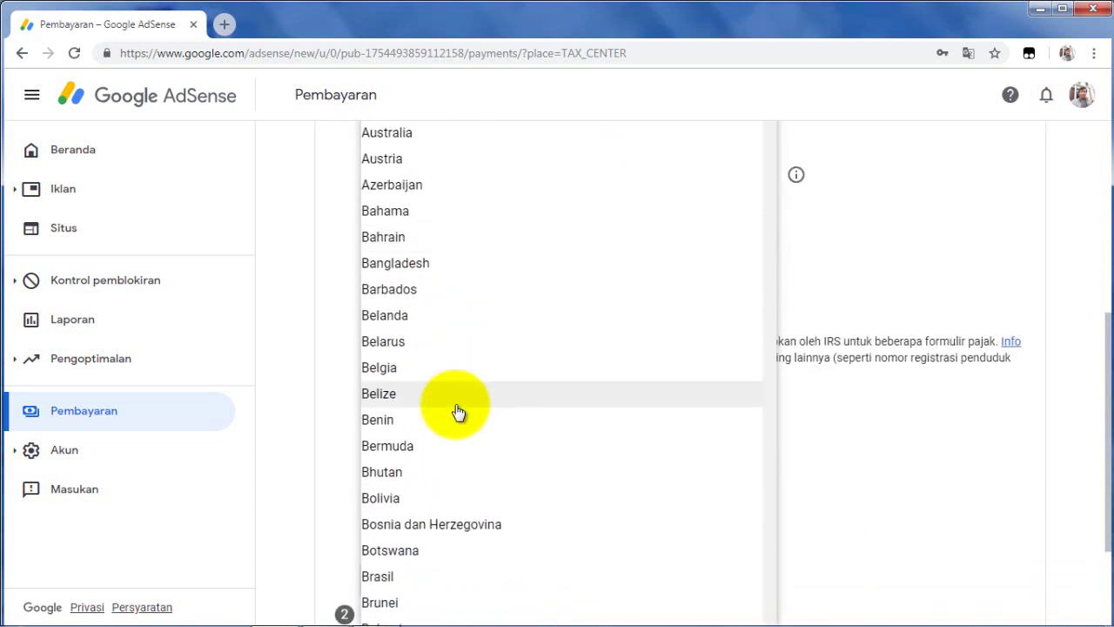
pyautogui.scroll(-8, 458, 412)
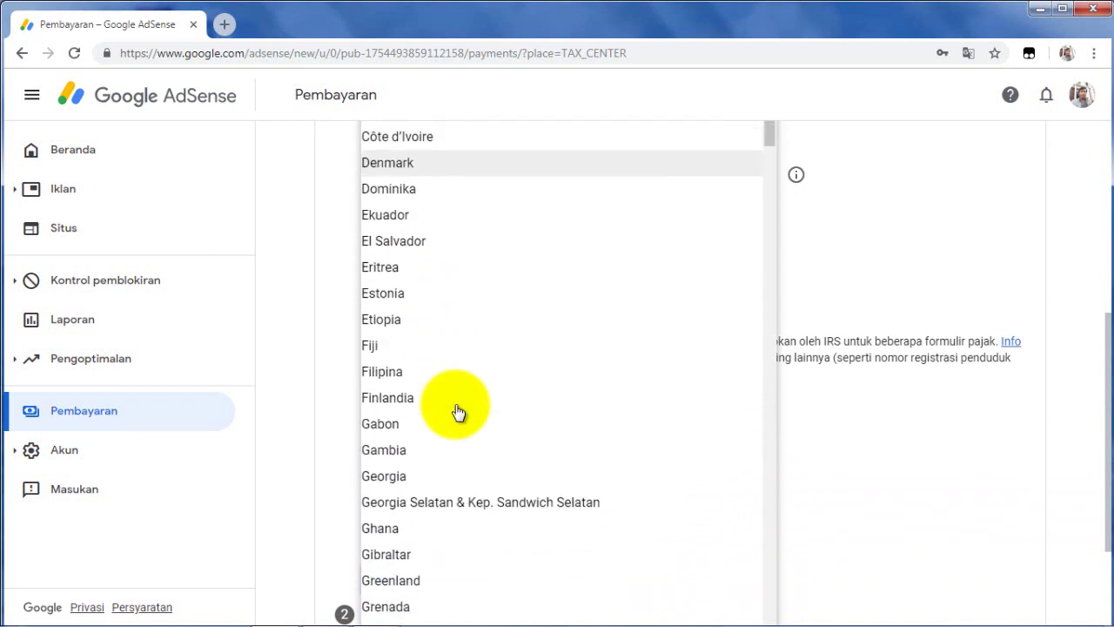
pyautogui.scroll(-4, 459, 412)
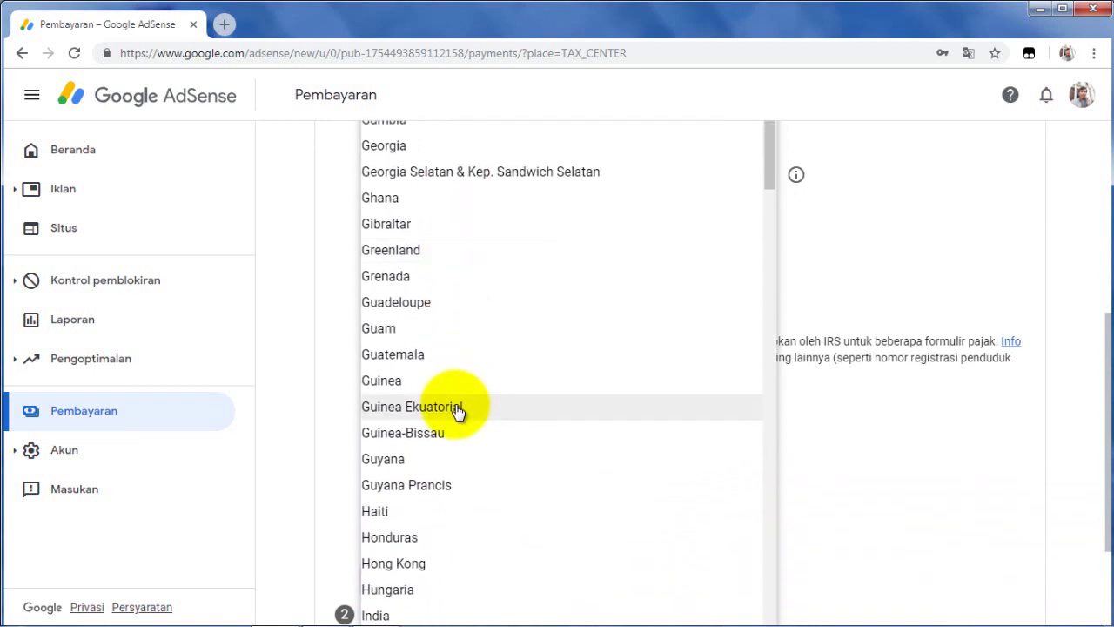
pyautogui.scroll(-2, 458, 412)
pyautogui.click(443, 478)
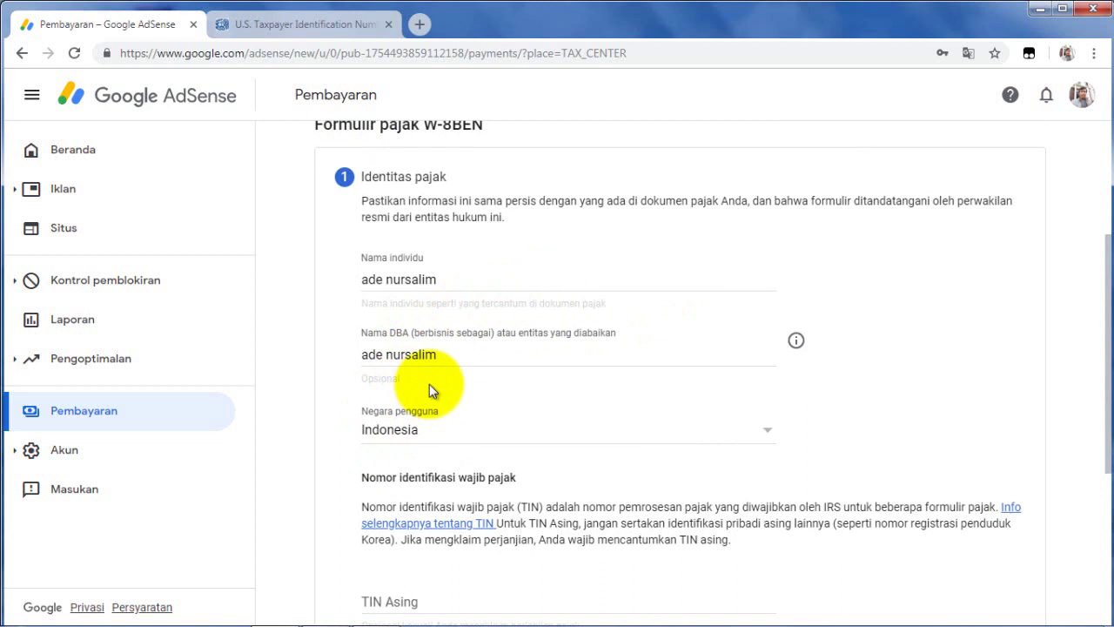
# Paste the foreign taxpayer identification number into TIN Asing and continue to the address section.
pyautogui.scroll(-3, 430, 383)
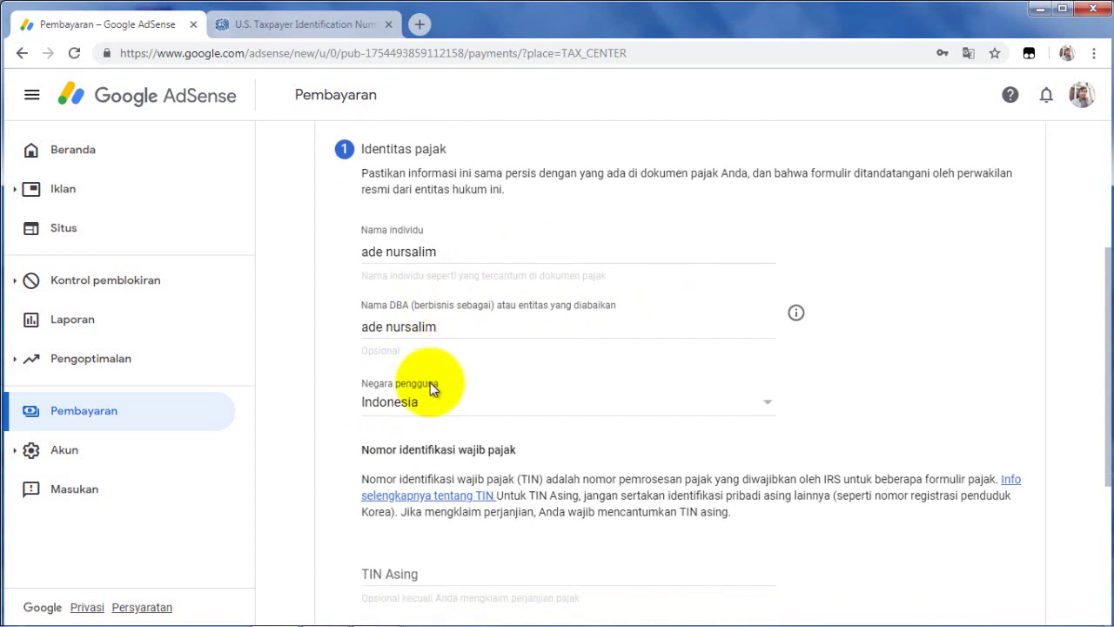
pyautogui.click(430, 357)
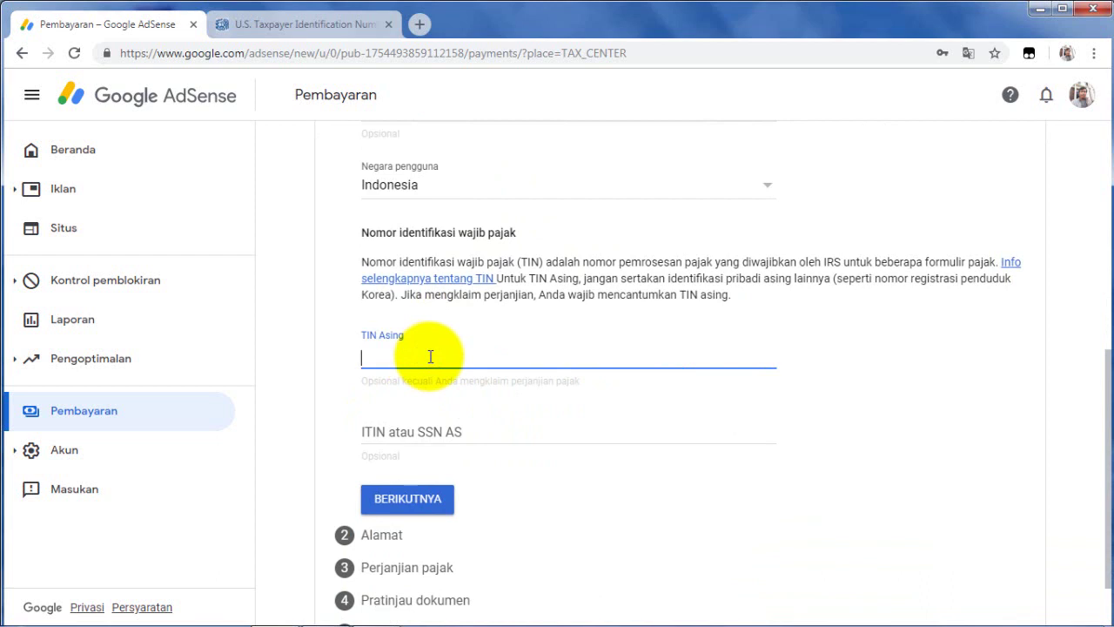
pyautogui.hotkey('ctrl', 'v')
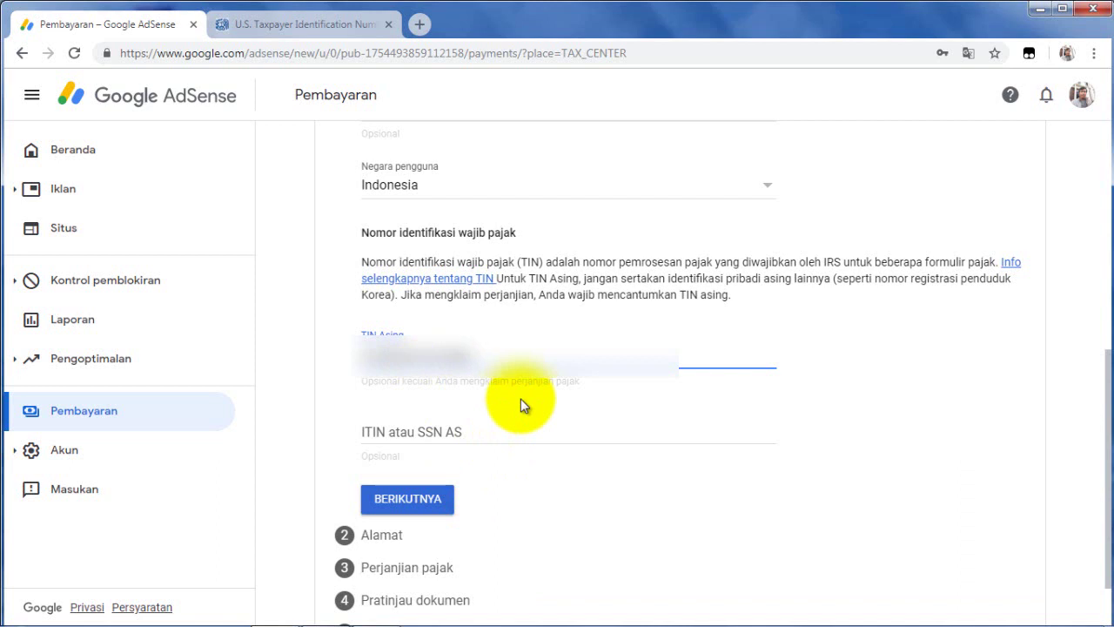
pyautogui.click(409, 503)
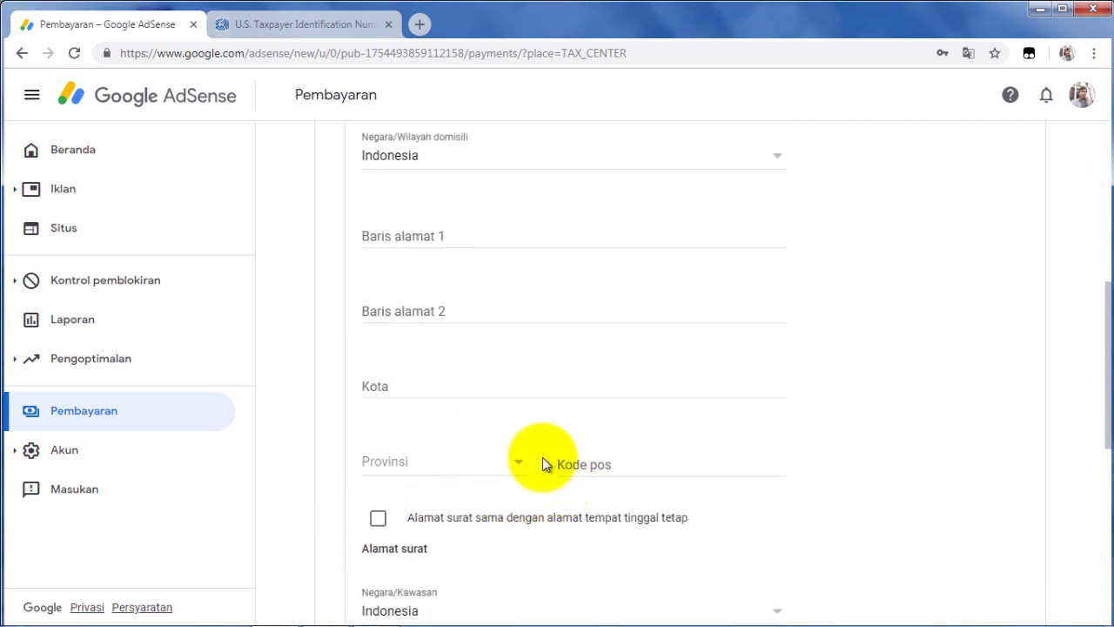
# Mark the permanent residence address as using a PO Box or in-care-of address, and choose Indonesia as the country of residence.
pyautogui.scroll(2, 592, 301)
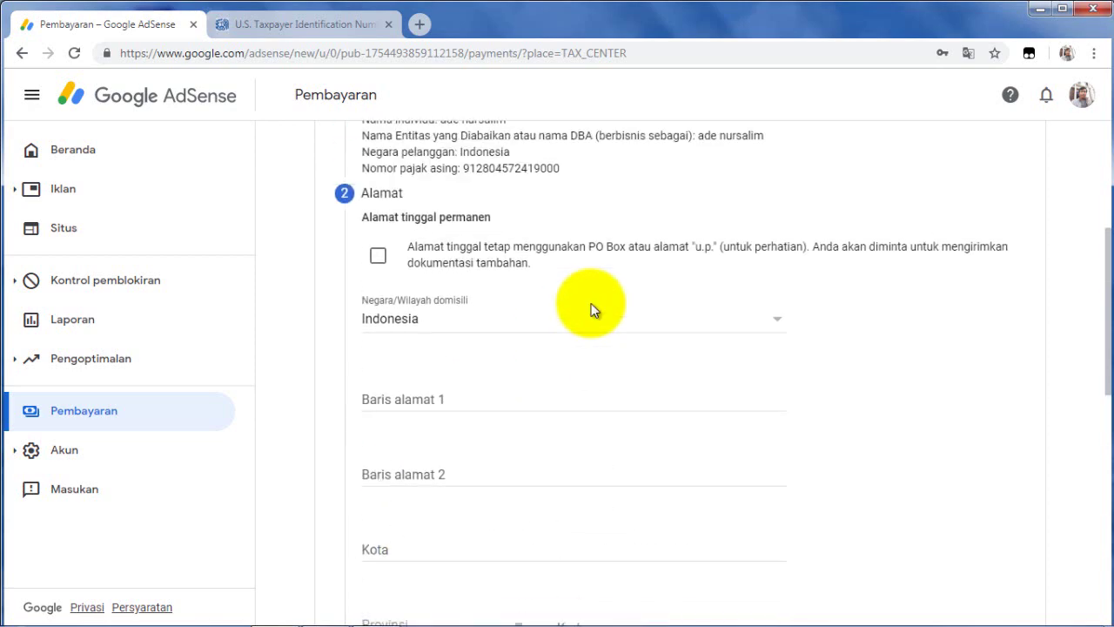
pyautogui.scroll(4, 592, 304)
pyautogui.scroll(-3, 594, 305)
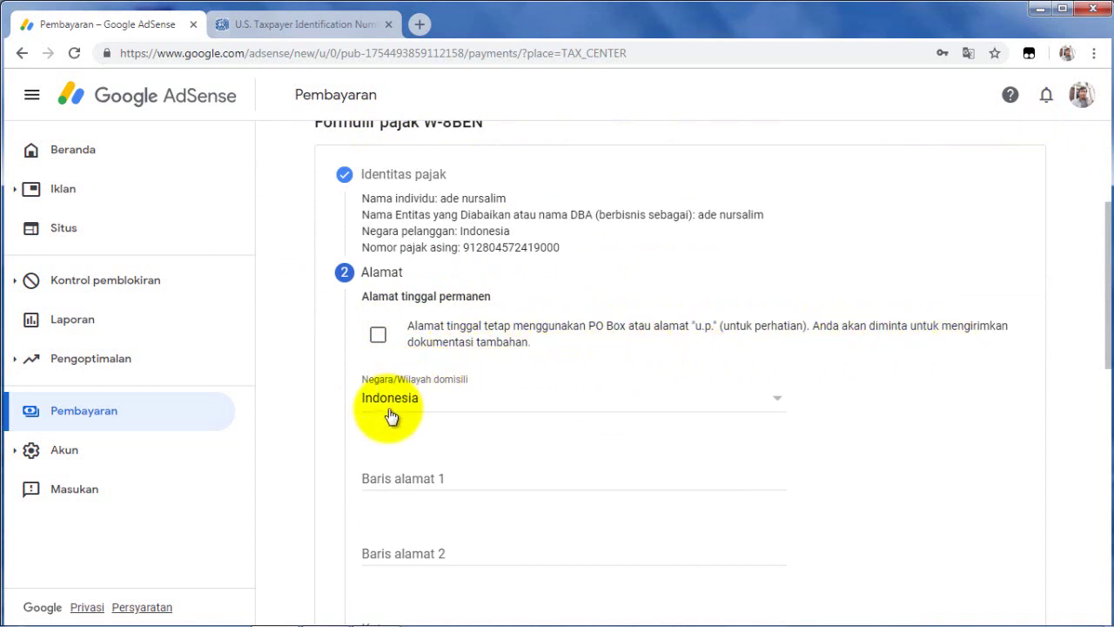
pyautogui.click(380, 335)
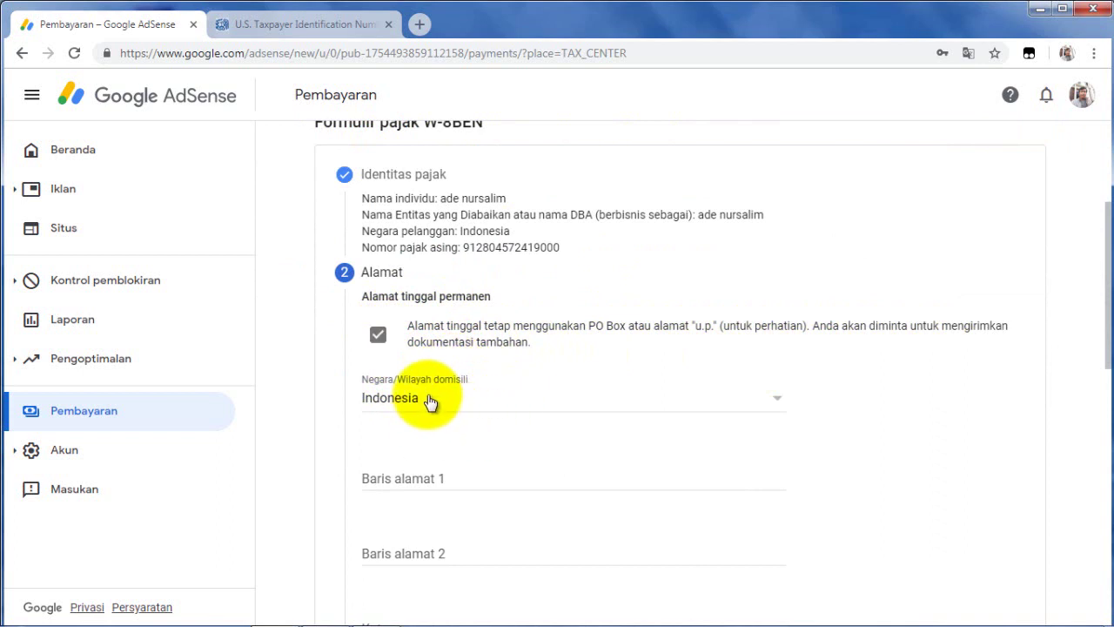
pyautogui.scroll(-2, 514, 383)
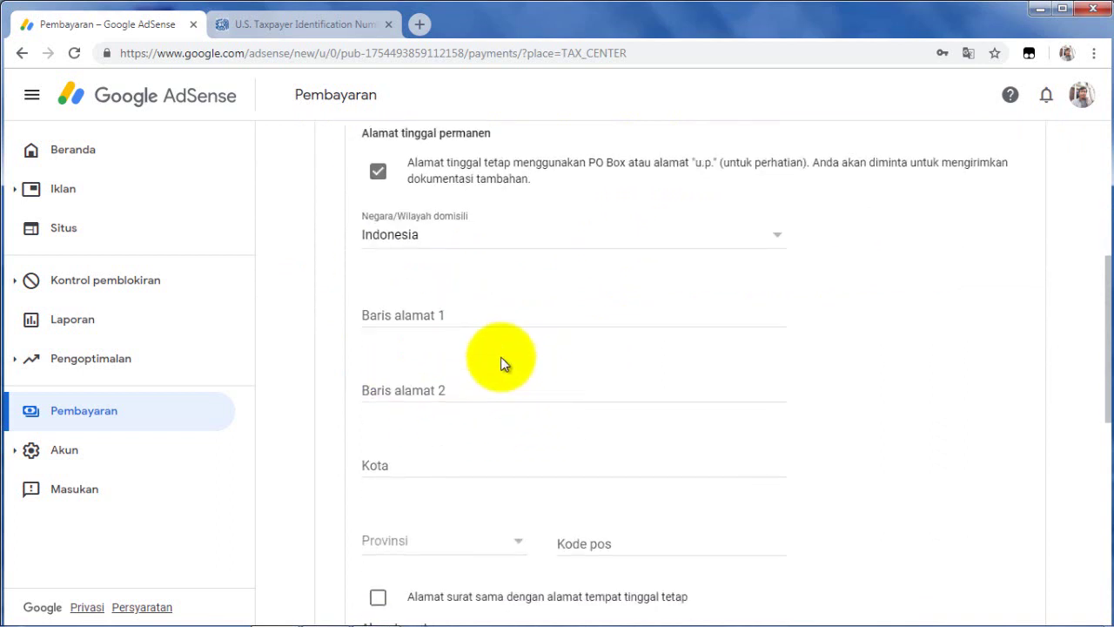
pyautogui.click(459, 241)
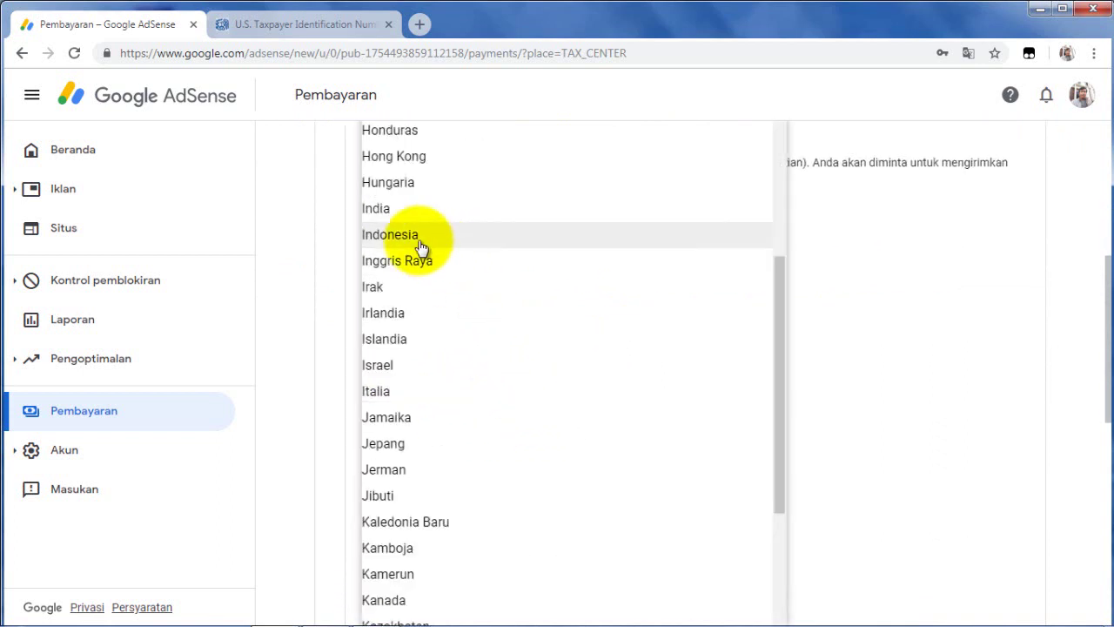
pyautogui.click(422, 241)
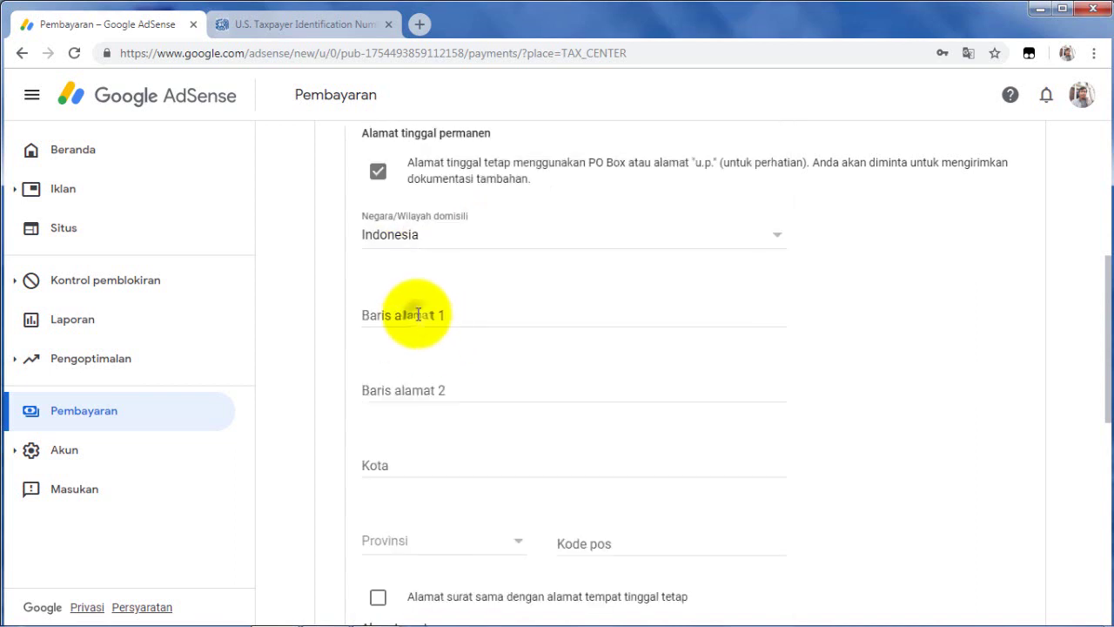
# Enter the street address in line 1 of the permanent residence address and copy it into line 2.
pyautogui.click(417, 315)
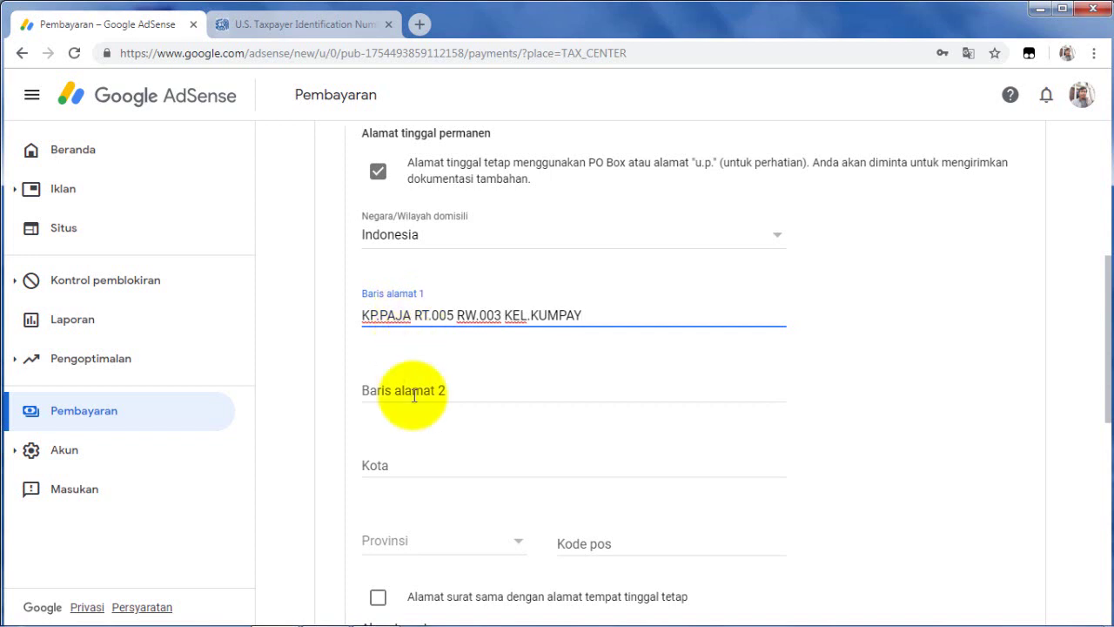
pyautogui.moveTo(362, 315); pyautogui.dragTo(597, 315)
pyautogui.rightClick(557, 314)
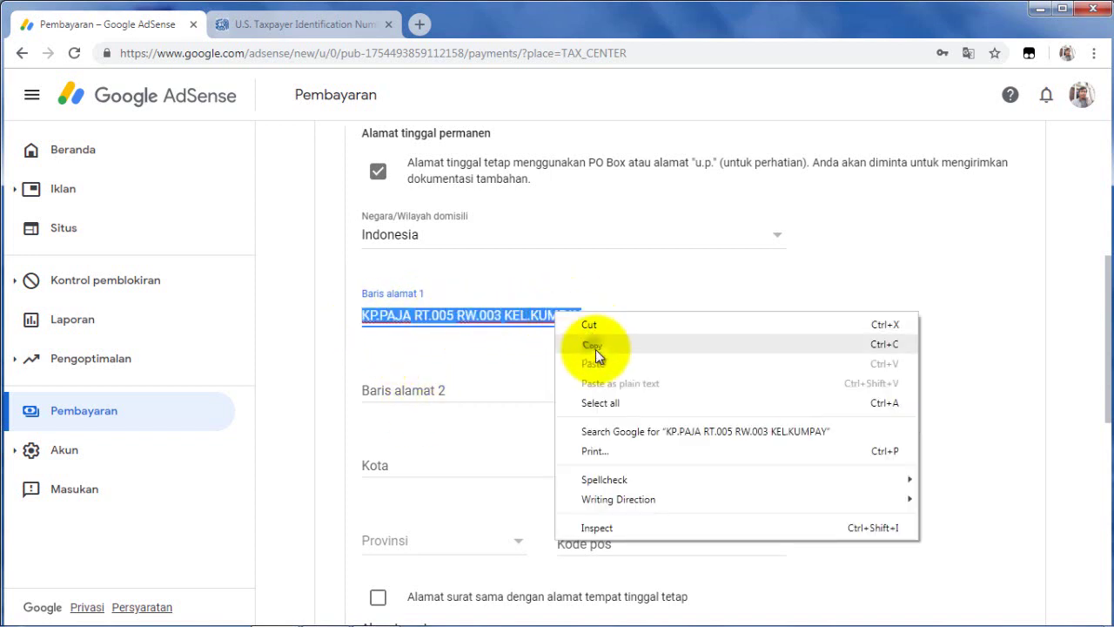
pyautogui.click(594, 346)
pyautogui.click(398, 392)
pyautogui.rightClick(419, 394)
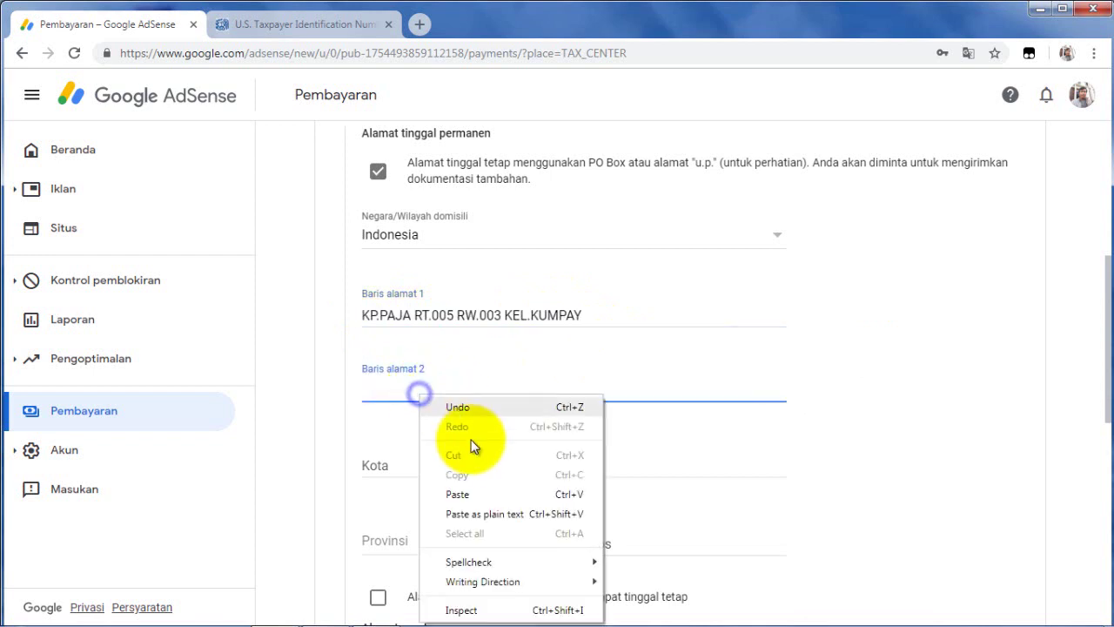
pyautogui.click(457, 495)
# Fill in the city (Kota), province (Provinsi) and postal code (Kode pos) of the permanent residence address.
pyautogui.scroll(-2, 409, 422)
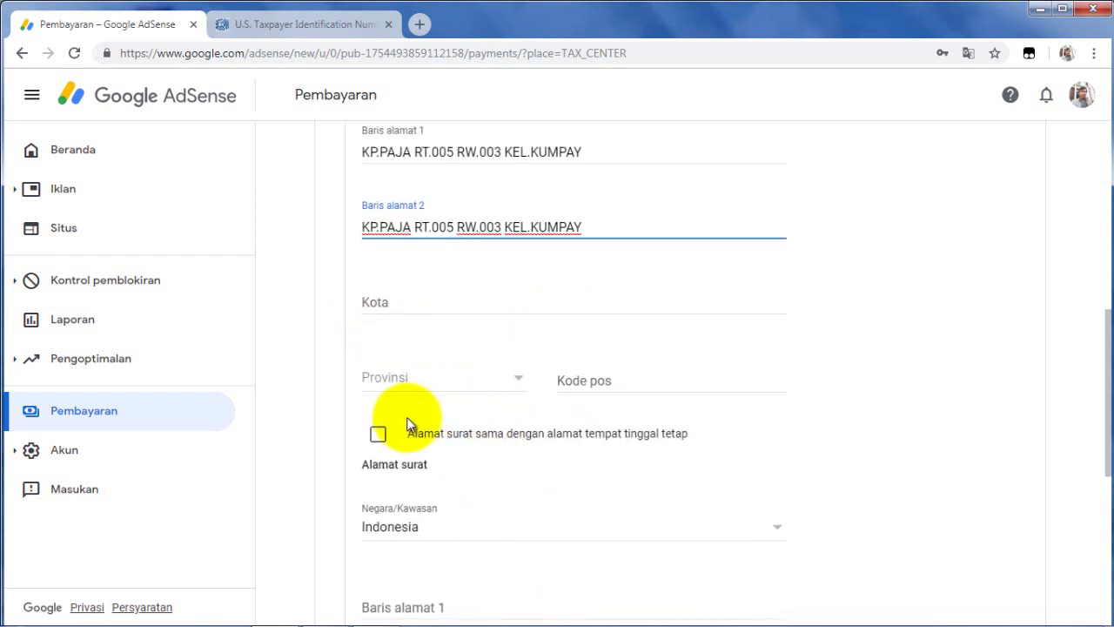
pyautogui.click(398, 302)
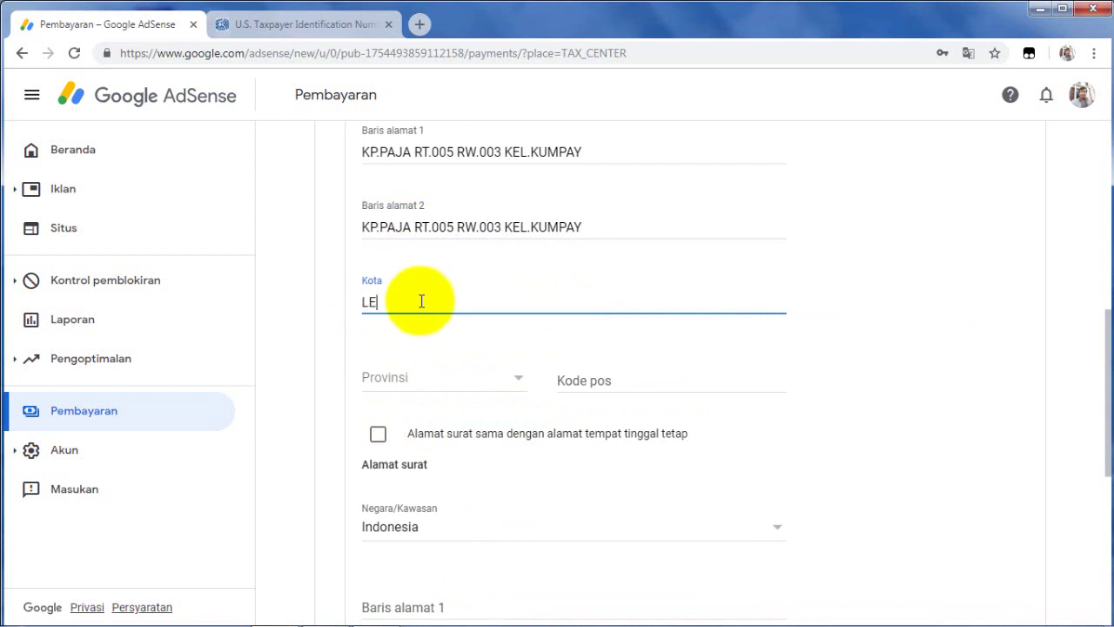
pyautogui.click(413, 383)
pyautogui.scroll(-5, 433, 318)
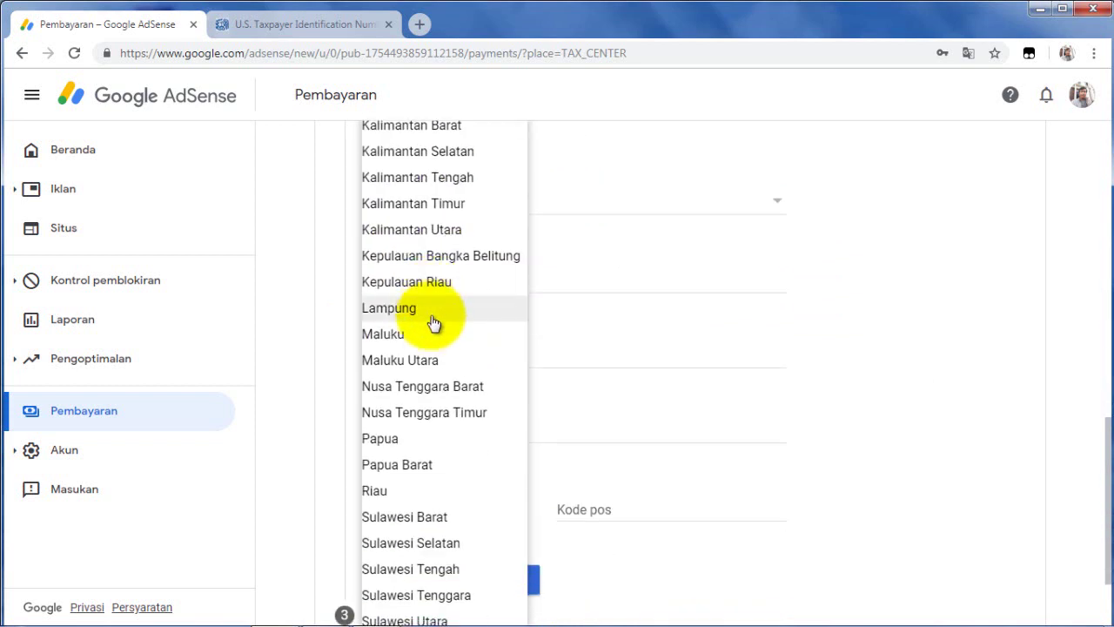
pyautogui.scroll(-1, 423, 401)
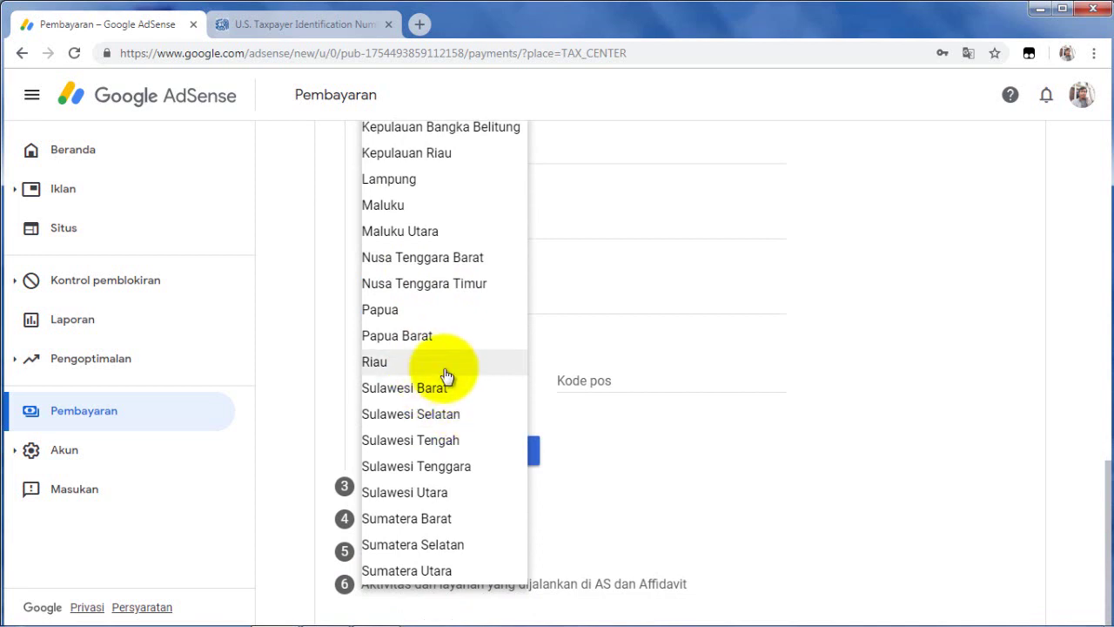
pyautogui.scroll(3, 445, 378)
pyautogui.scroll(3, 444, 374)
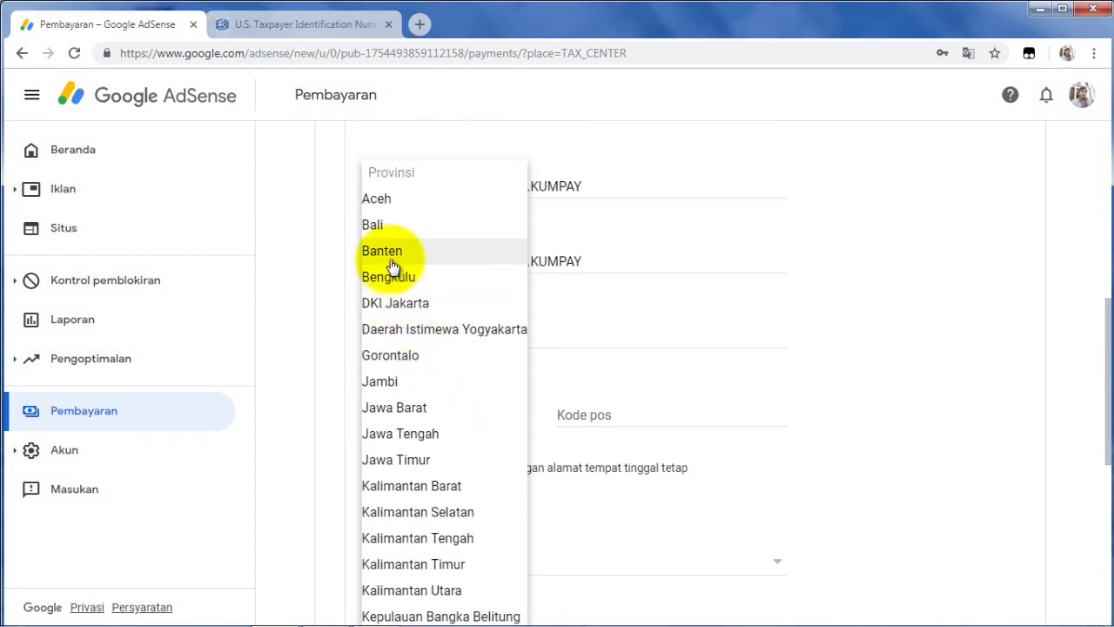
pyautogui.click(391, 261)
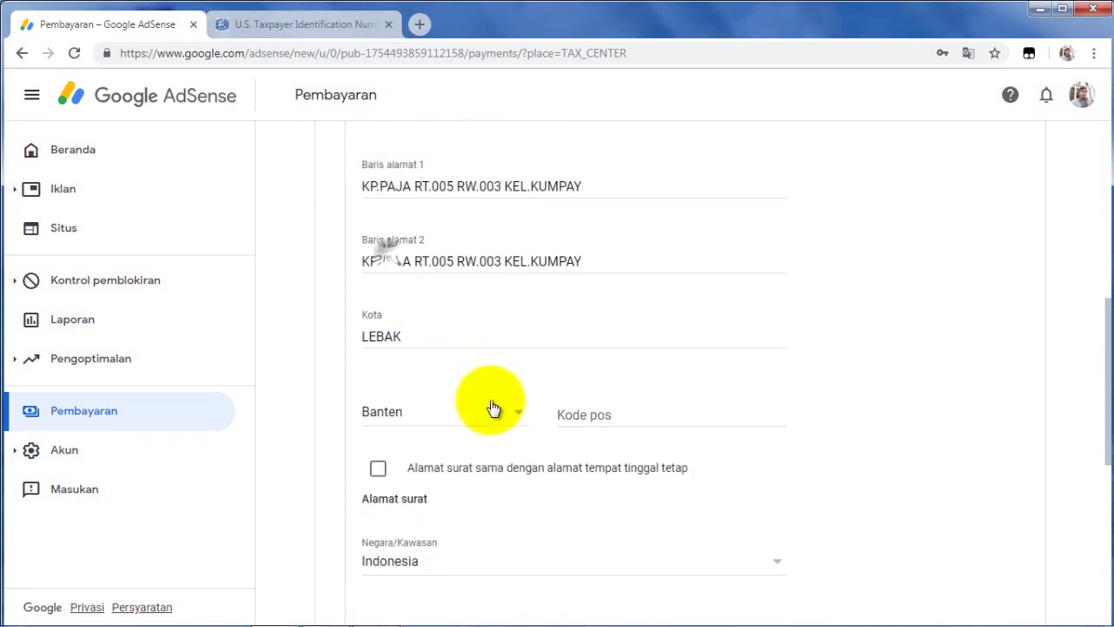
pyautogui.click(601, 419)
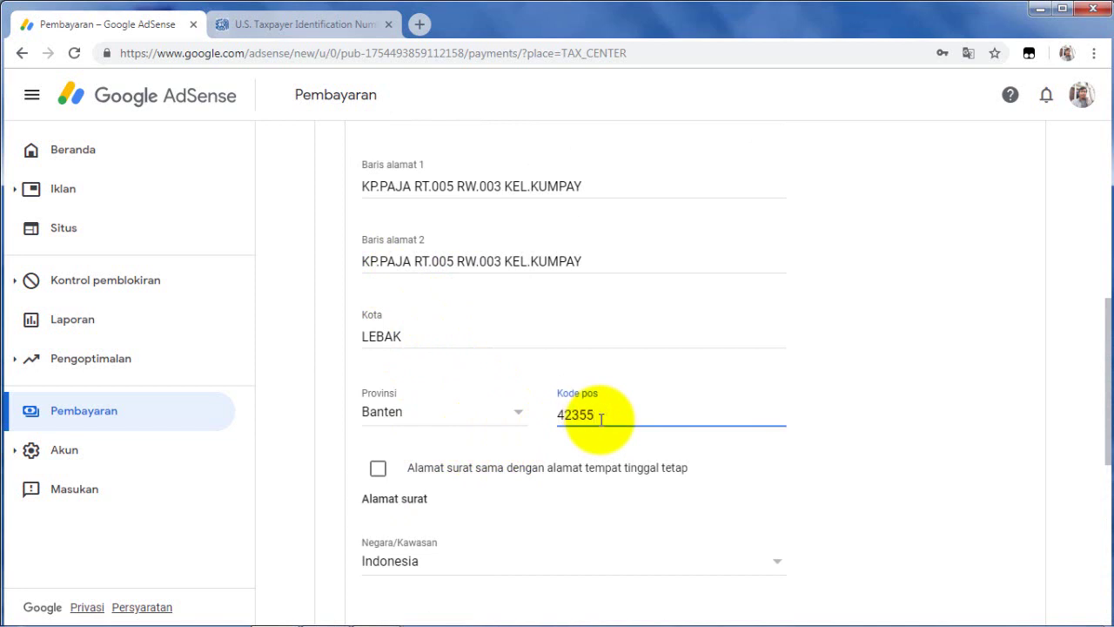
# Mark the mailing address as the same as the permanent residence address and continue to the tax treaty section.
pyautogui.scroll(-2, 601, 417)
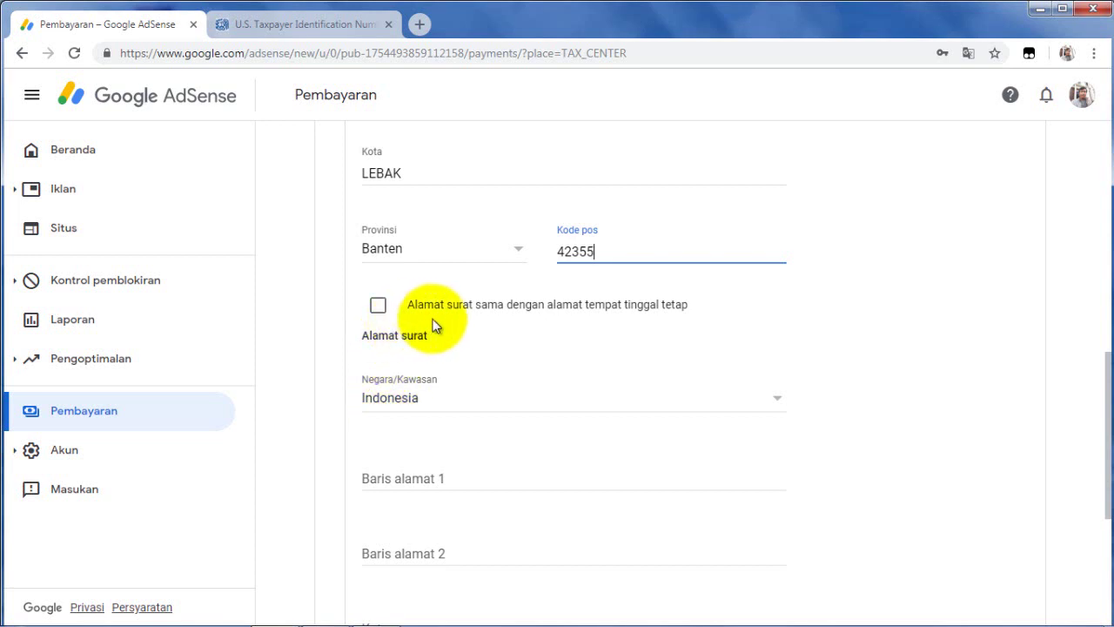
pyautogui.click(378, 304)
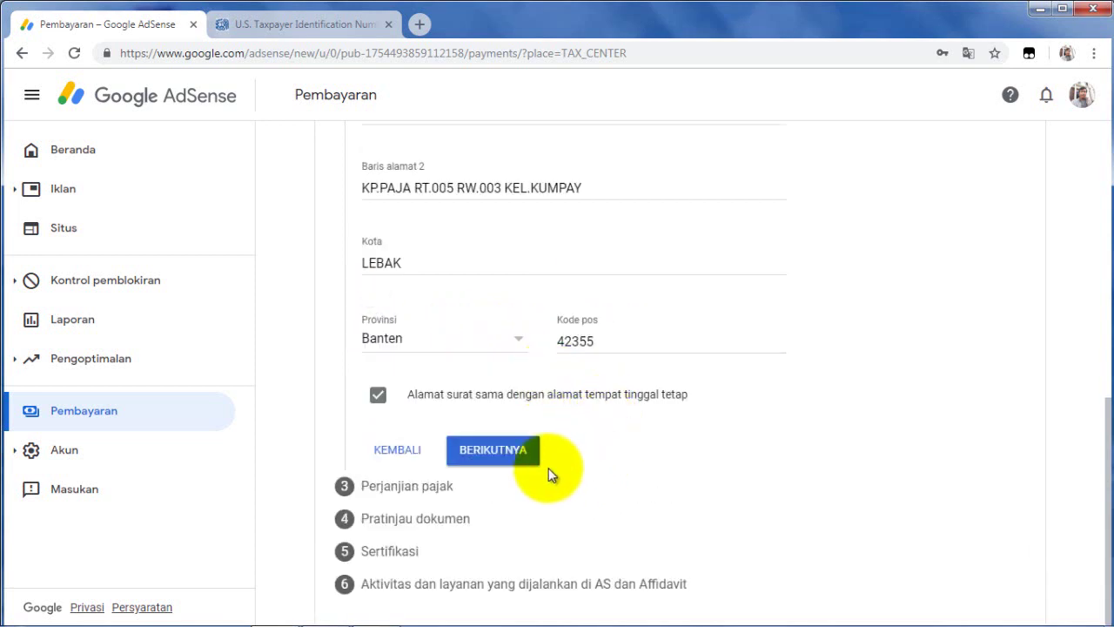
pyautogui.click(501, 451)
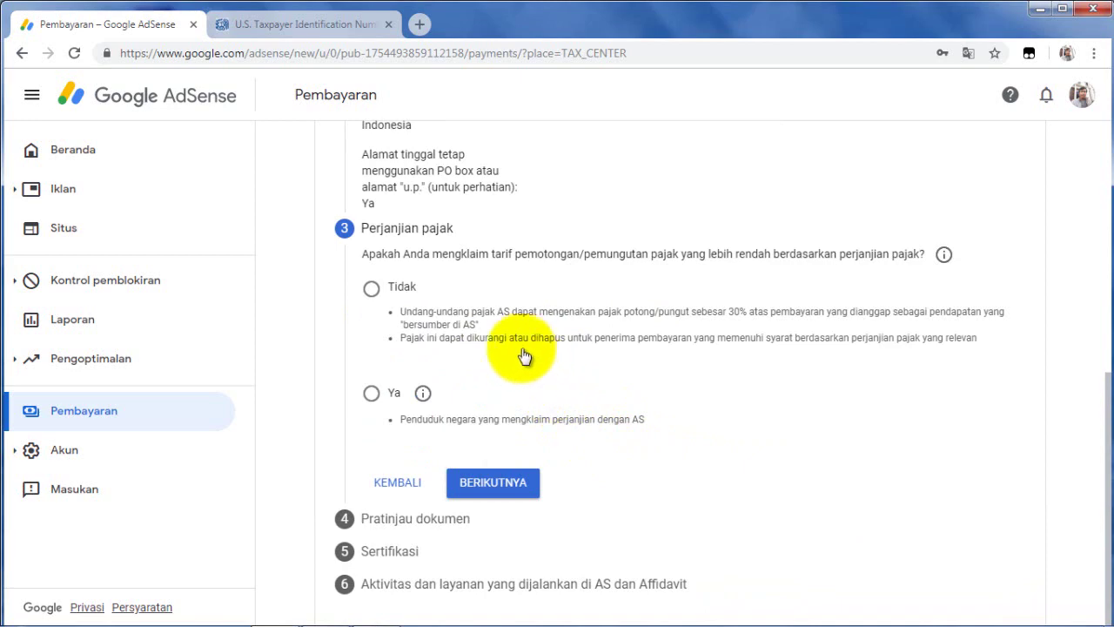
# Review the tax identity and address summary, and answer Ya to claiming a lower withholding rate under a tax treaty.
pyautogui.scroll(6, 527, 339)
pyautogui.scroll(-3, 526, 340)
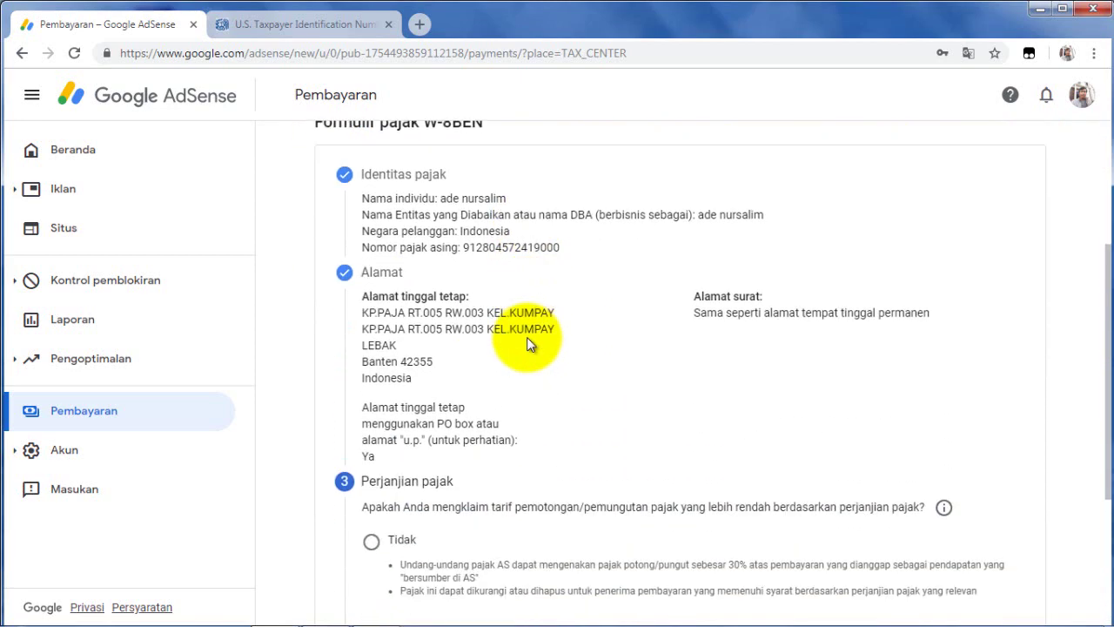
pyautogui.scroll(2, 526, 340)
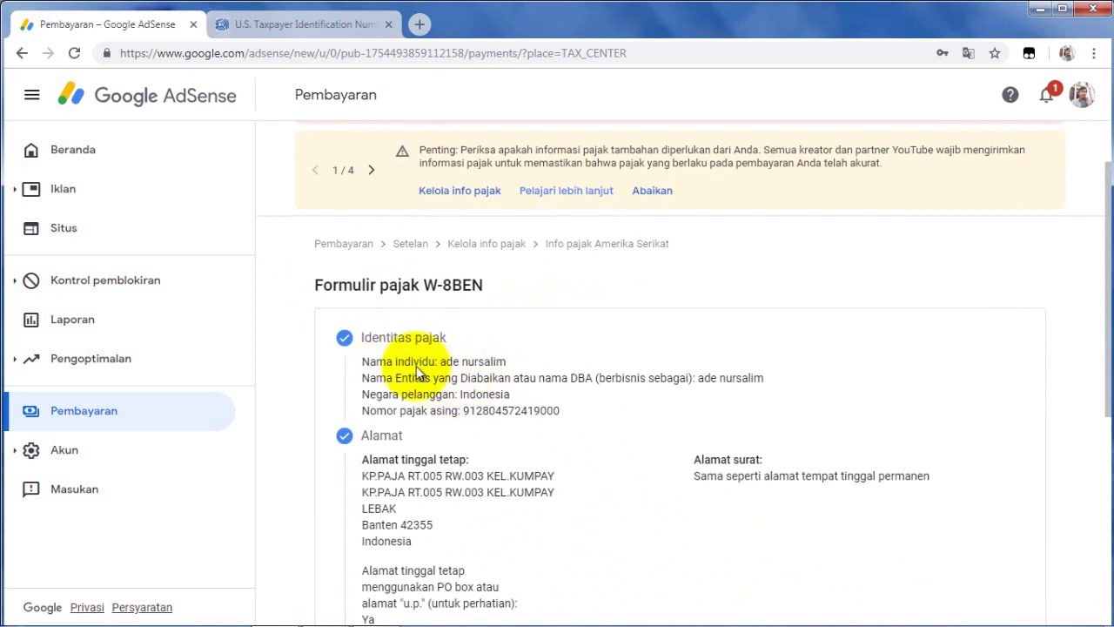
pyautogui.scroll(-2, 417, 372)
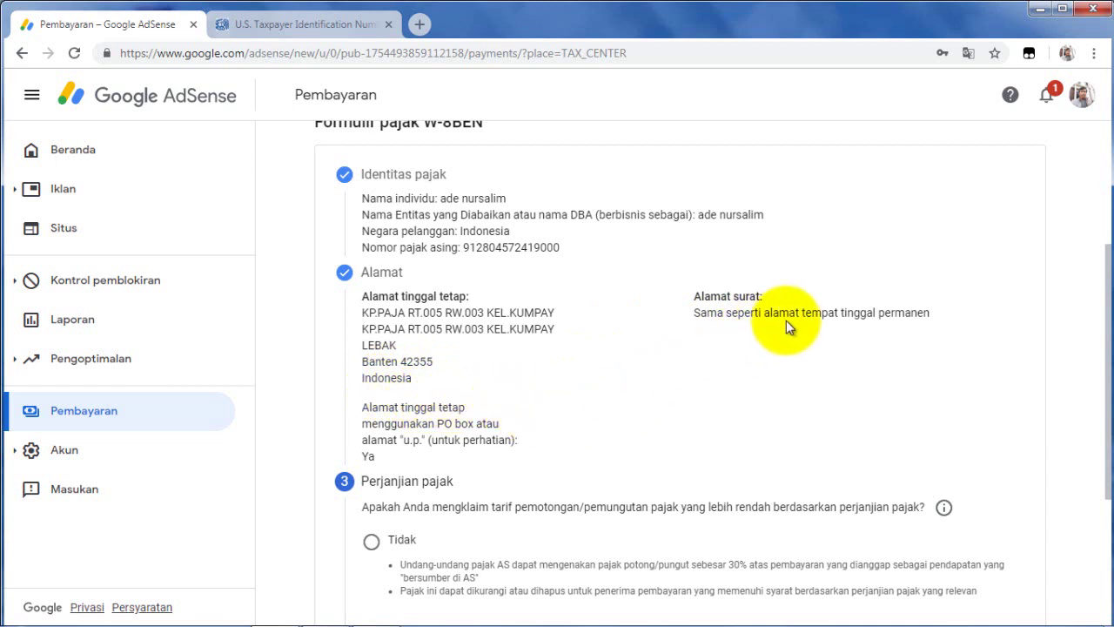
pyautogui.scroll(-1, 596, 417)
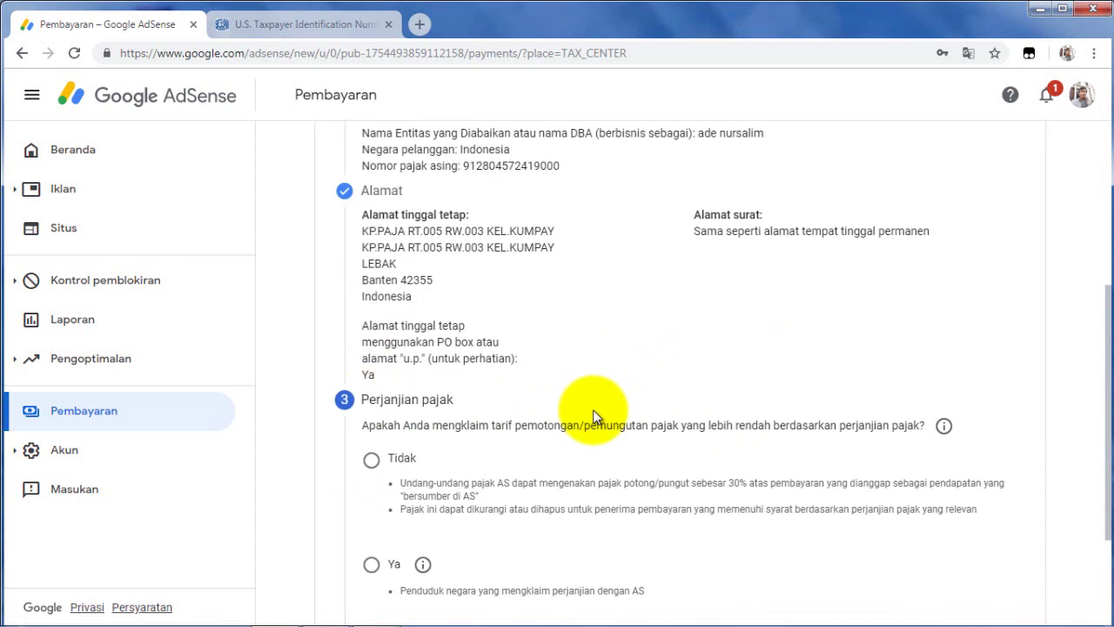
pyautogui.scroll(-1, 523, 370)
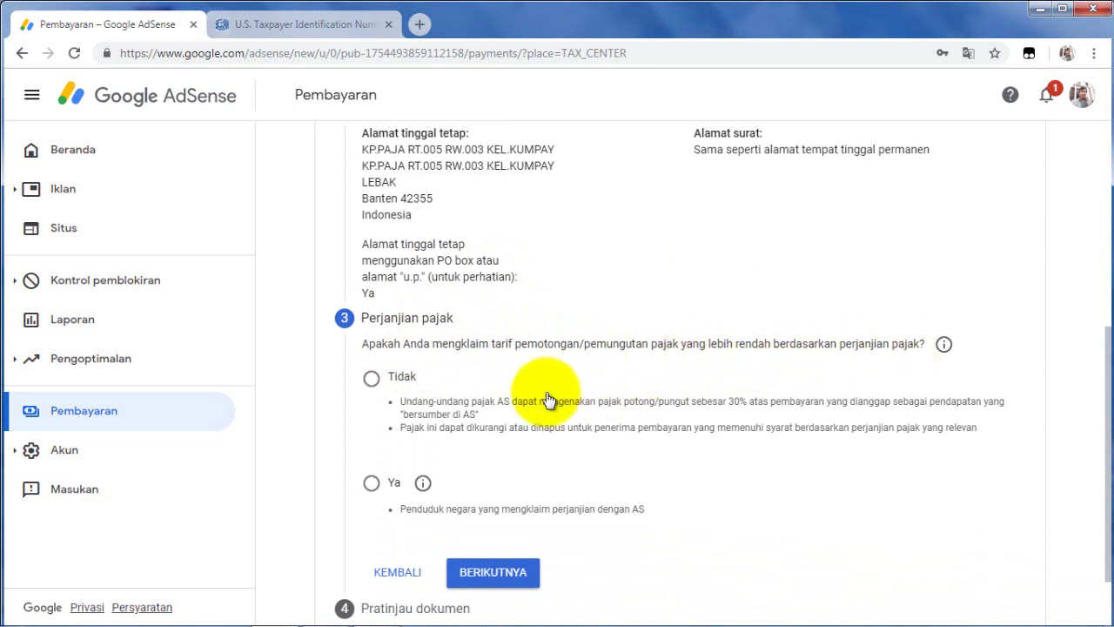
pyautogui.scroll(-1, 470, 383)
pyautogui.click(371, 392)
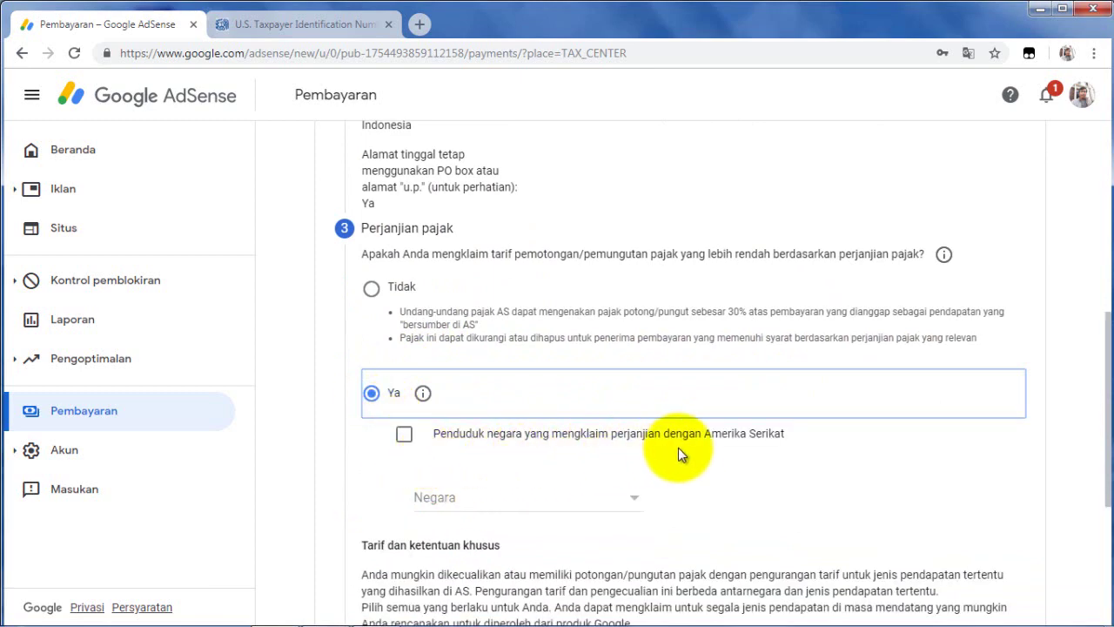
# Confirm residency in a country claiming a treaty with the United States, and choose Indonesia as the treaty country.
pyautogui.scroll(-2, 566, 463)
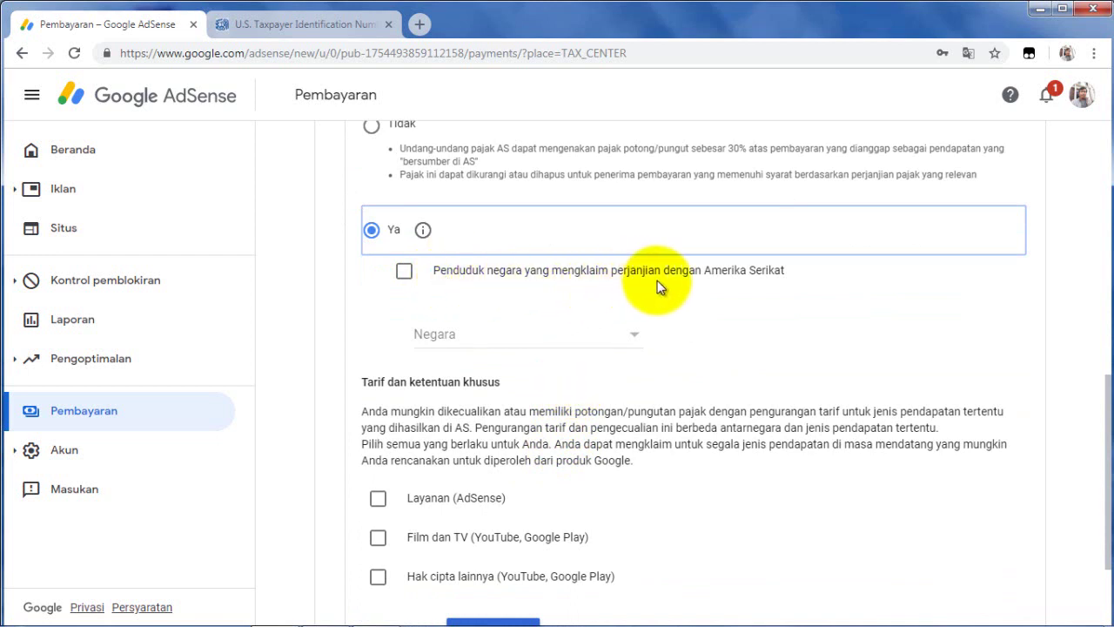
pyautogui.click(405, 271)
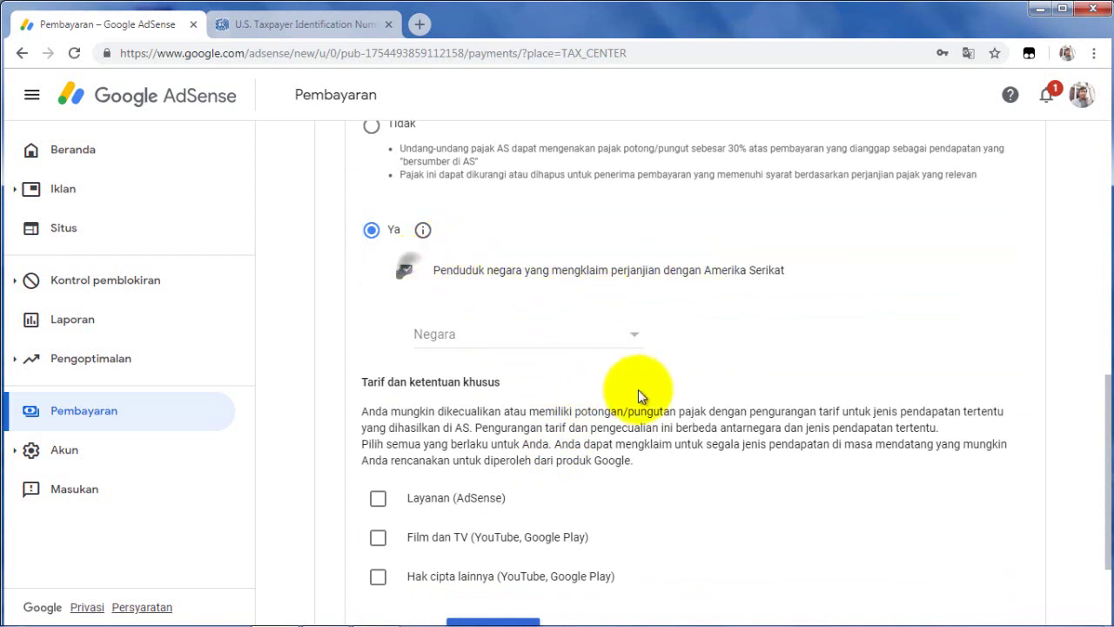
pyautogui.click(622, 341)
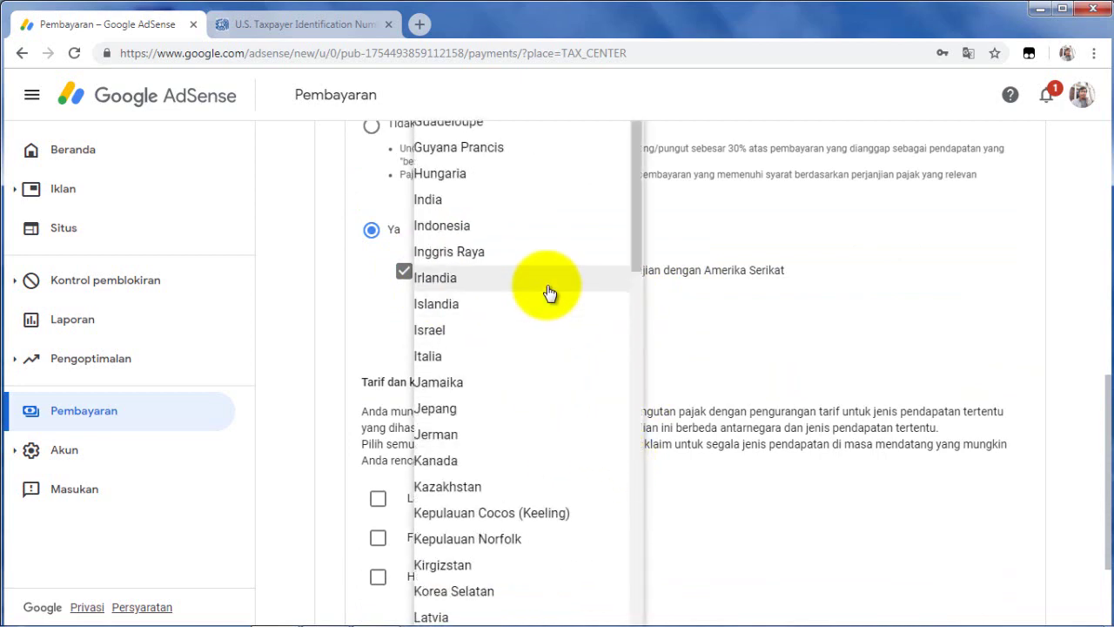
pyautogui.scroll(-3, 548, 293)
pyautogui.scroll(3, 545, 296)
pyautogui.click(468, 228)
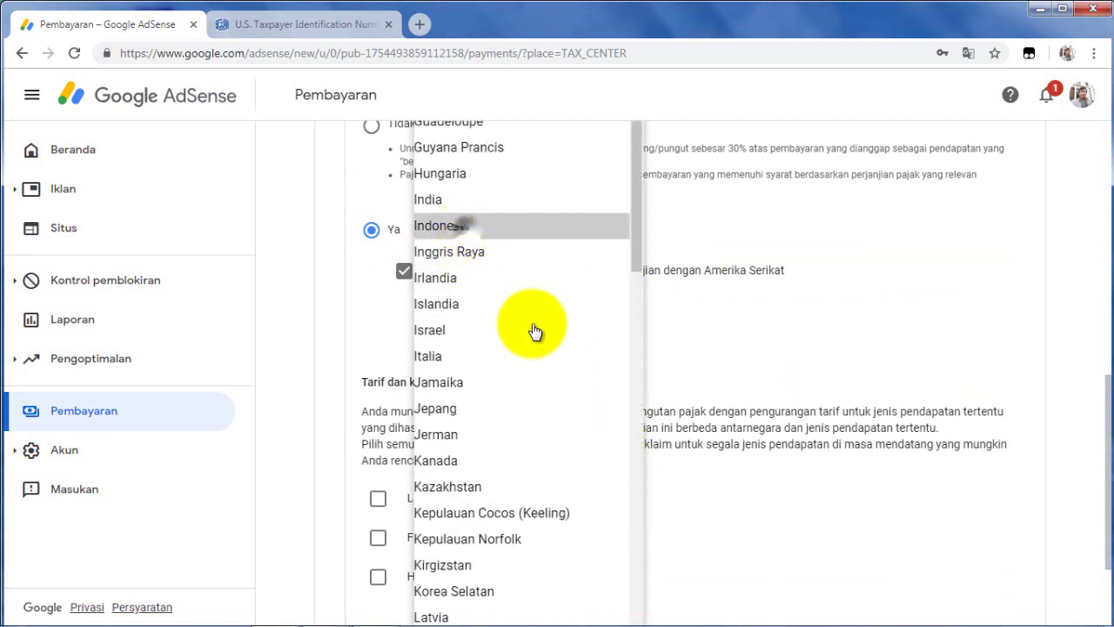
# For Film dan TV income, choose Pasal 13 ayat 2 with the 10% reduced rate and confirm the treaty eligibility statement.
pyautogui.scroll(-1, 541, 402)
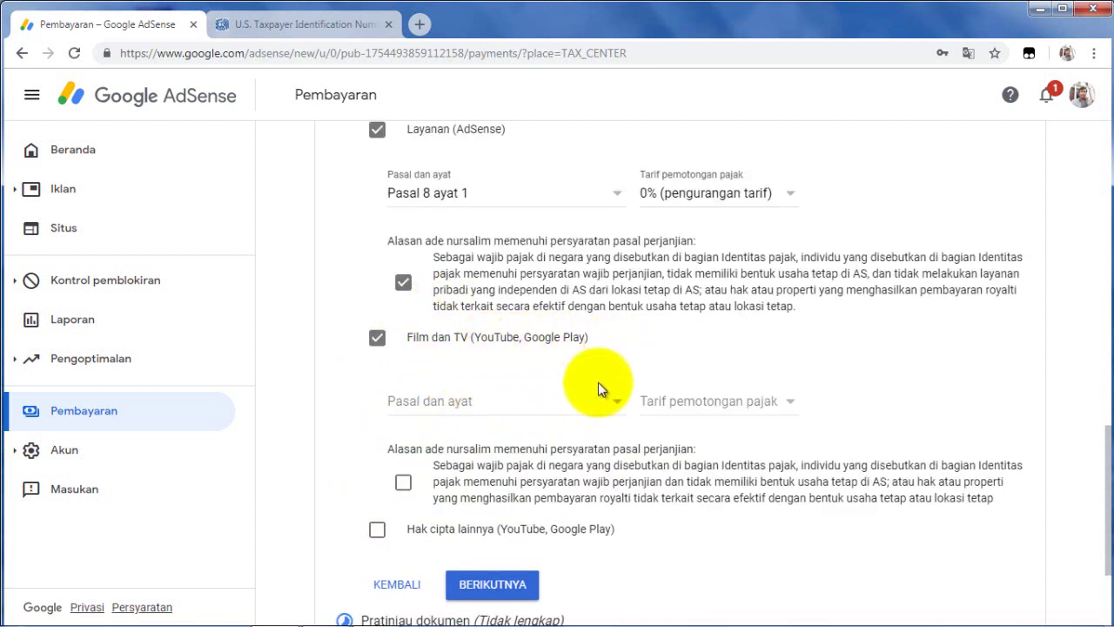
pyautogui.click(564, 405)
pyautogui.click(467, 429)
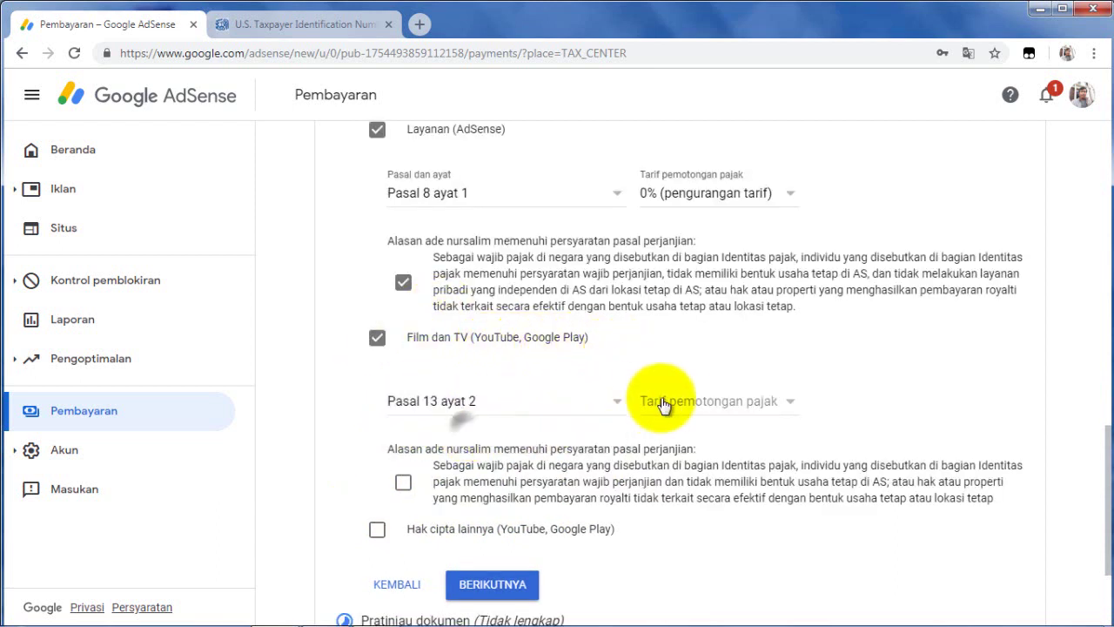
pyautogui.click(684, 406)
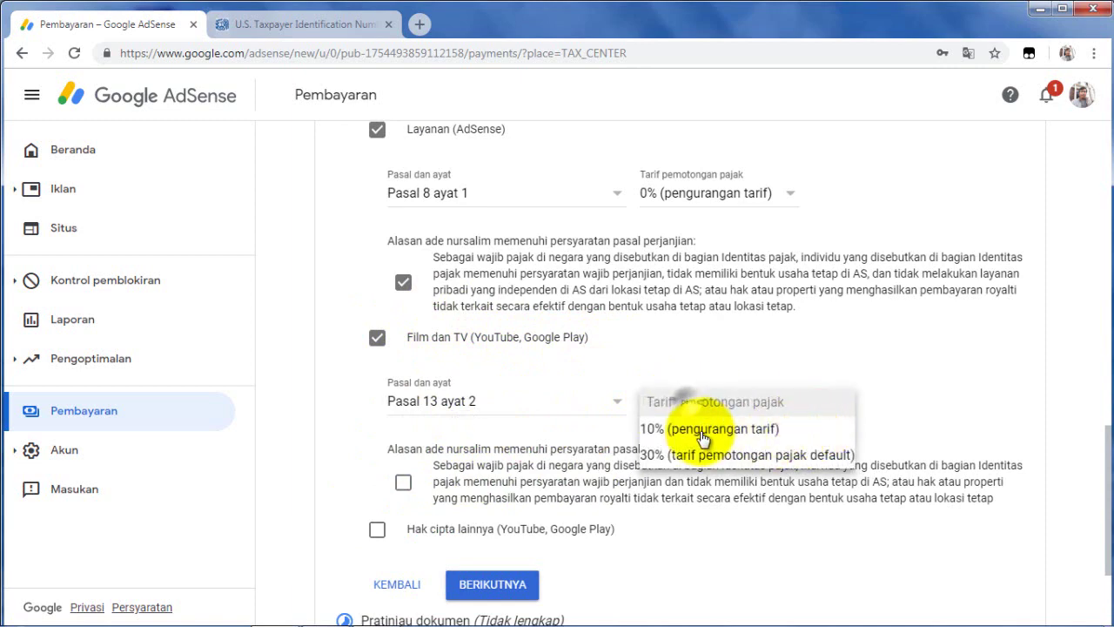
pyautogui.click(757, 428)
pyautogui.scroll(-2, 572, 429)
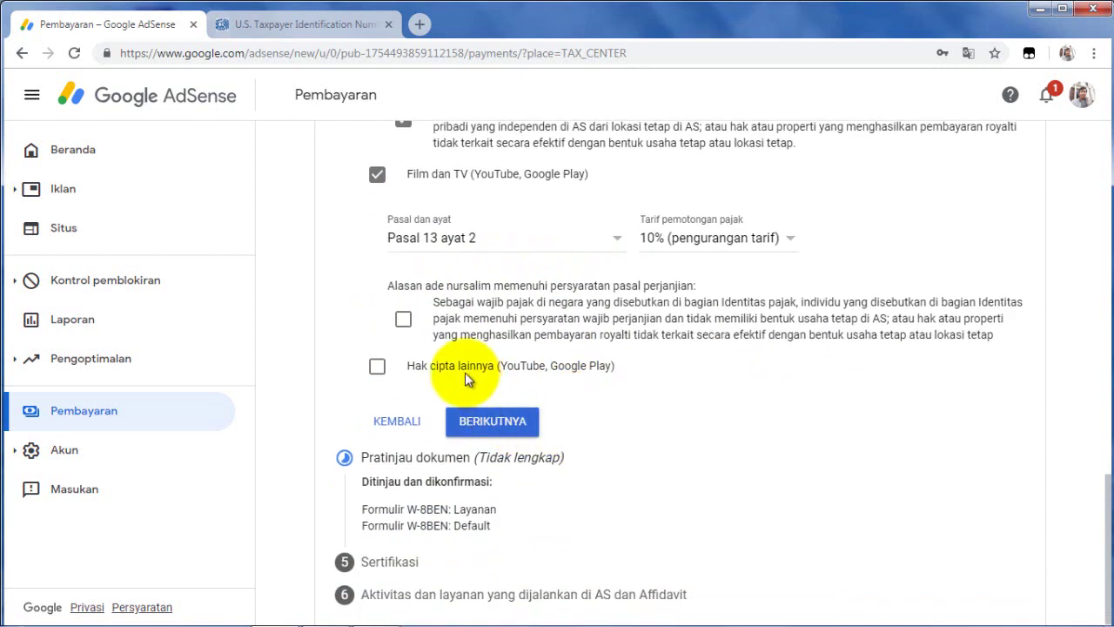
pyautogui.click(403, 318)
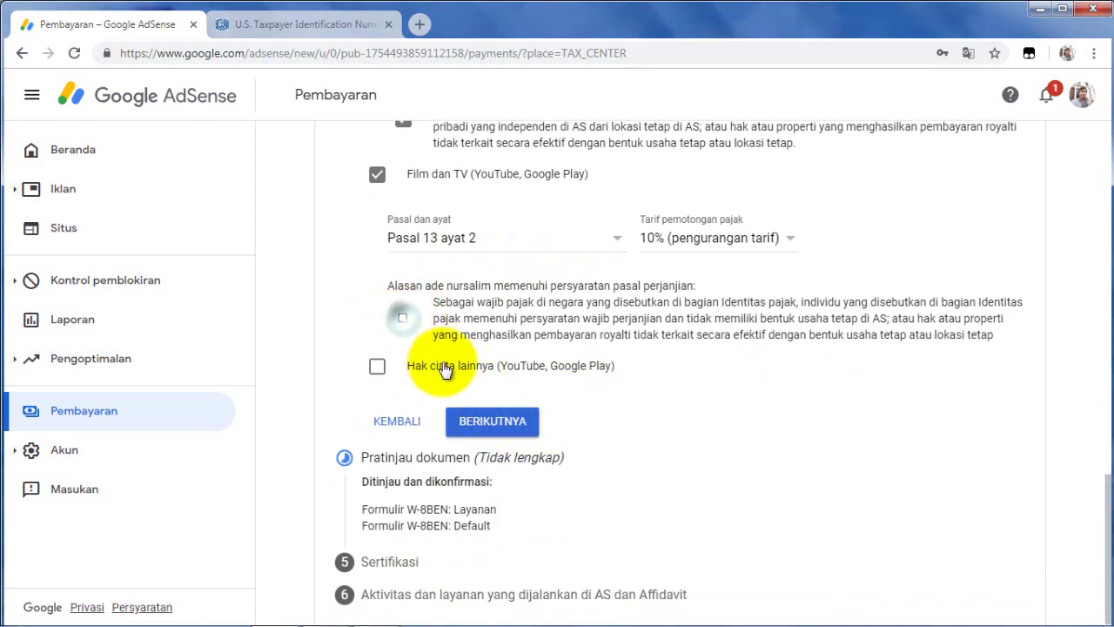
# Claim Hak cipta lainnya income with Pasal 13 ayat 2 and the 10% reduced rate, and confirm its treaty eligibility statement.
pyautogui.click(377, 369)
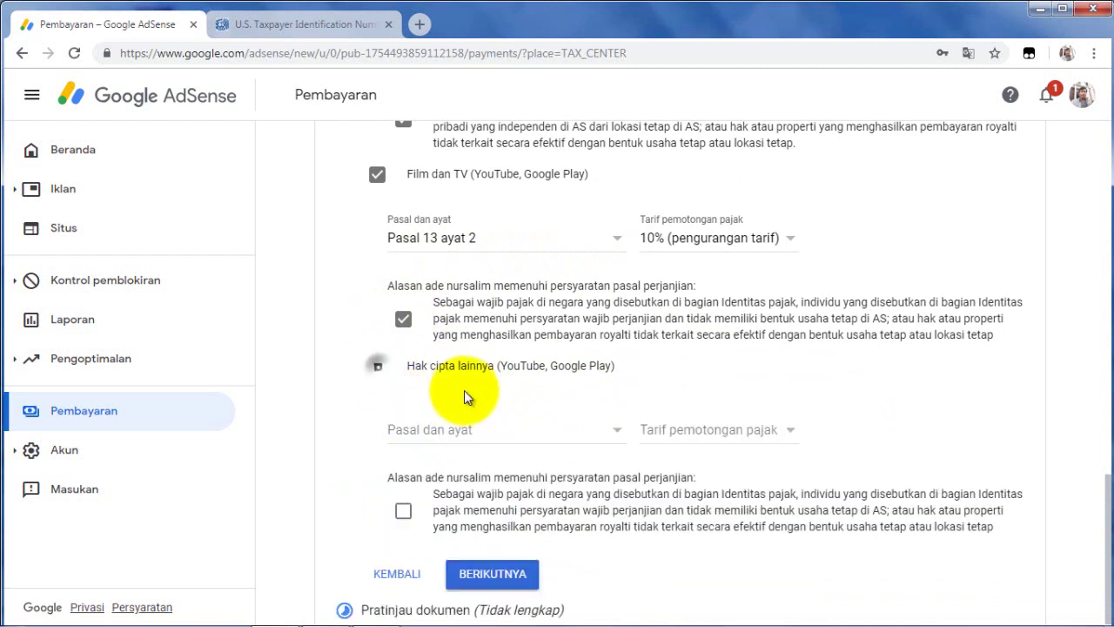
pyautogui.click(496, 435)
pyautogui.click(497, 462)
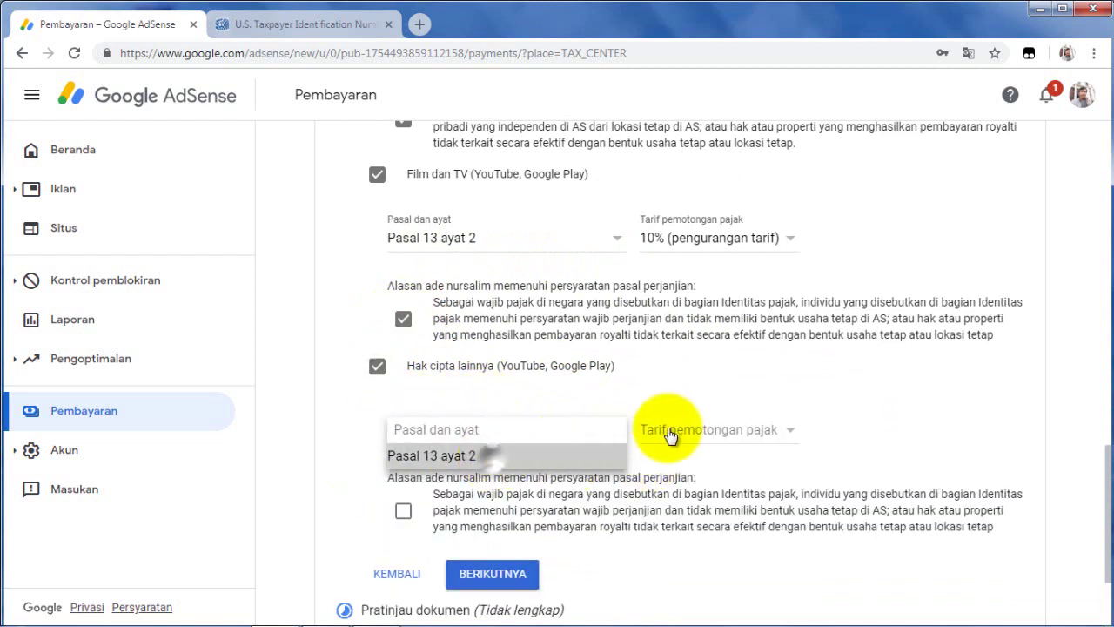
pyautogui.click(704, 427)
pyautogui.click(675, 458)
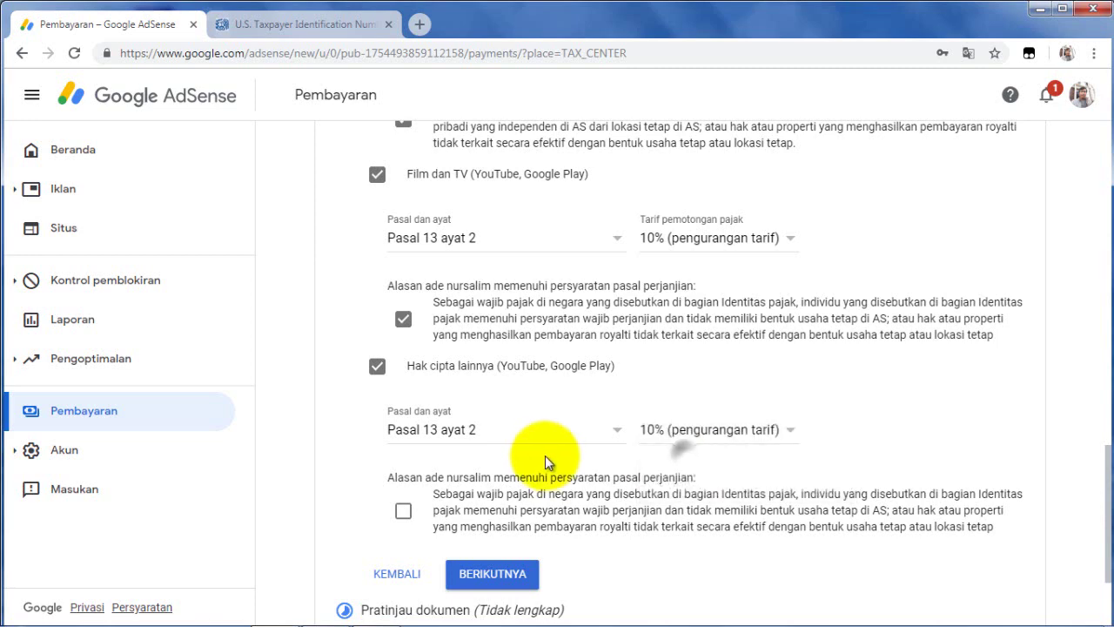
pyautogui.scroll(-2, 541, 449)
pyautogui.click(403, 347)
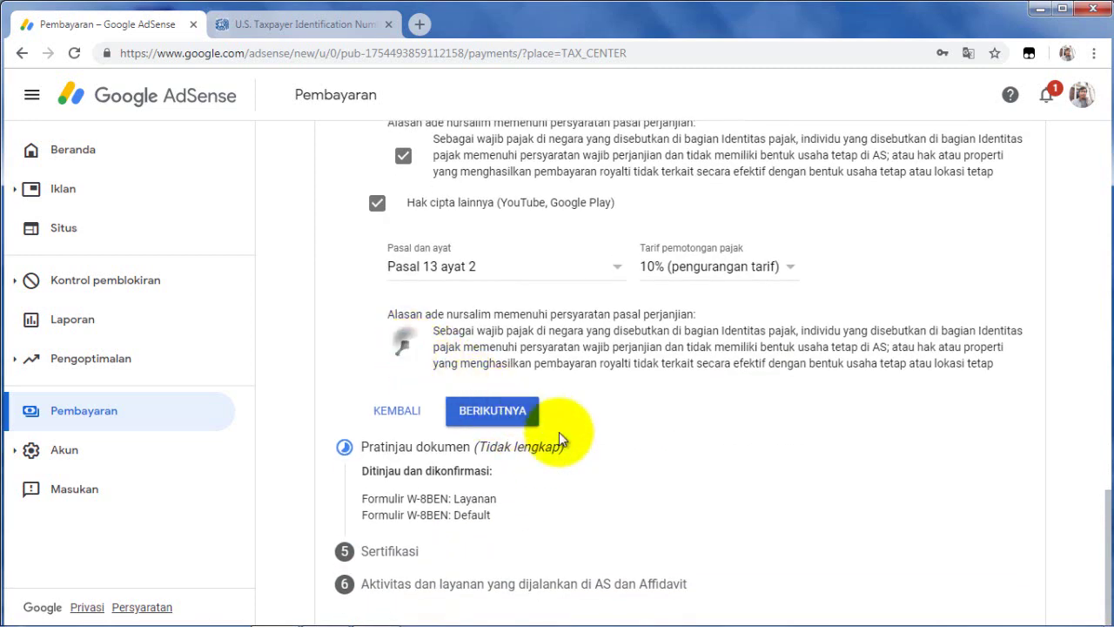
# Proceed through the document preview to certification, declaring the generated W-8BEN forms reviewed, correct and complete.
pyautogui.click(520, 425)
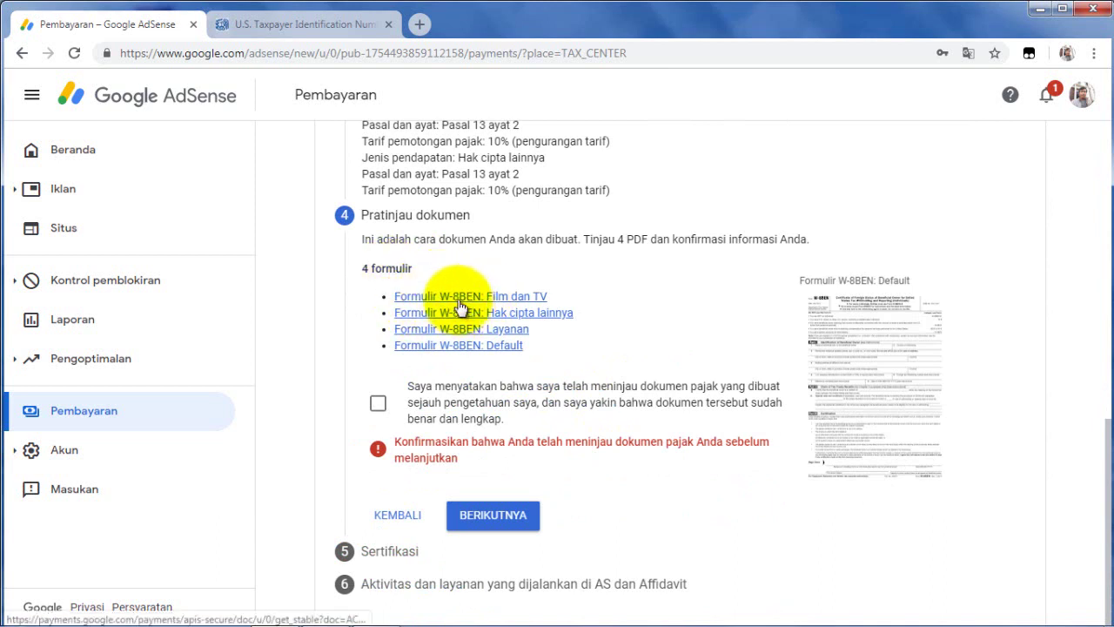
pyautogui.click(377, 408)
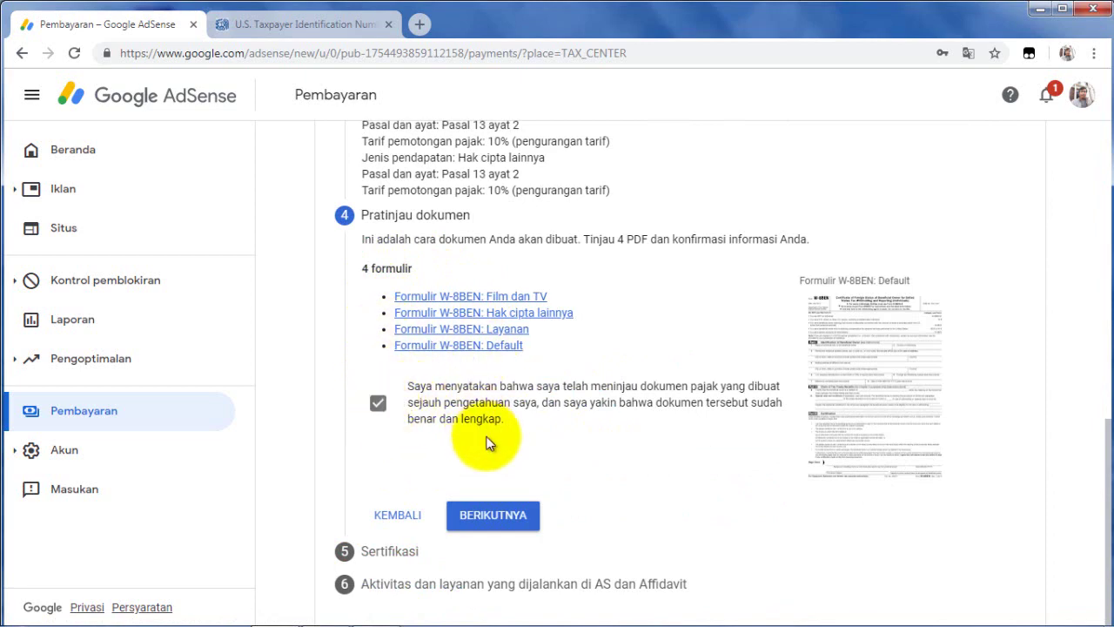
pyautogui.click(491, 516)
# Read through the certification statements and sign by entering the taxpayer's full legal name in Nama lengkap resmi.
pyautogui.scroll(-3, 534, 408)
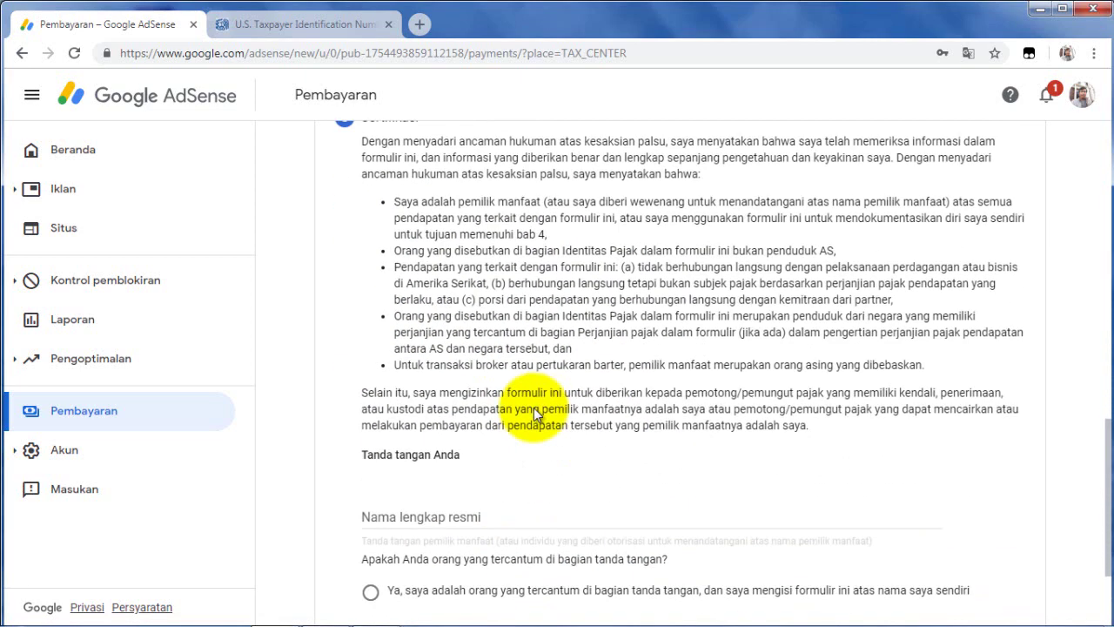
pyautogui.scroll(3, 520, 405)
pyautogui.scroll(-4, 519, 405)
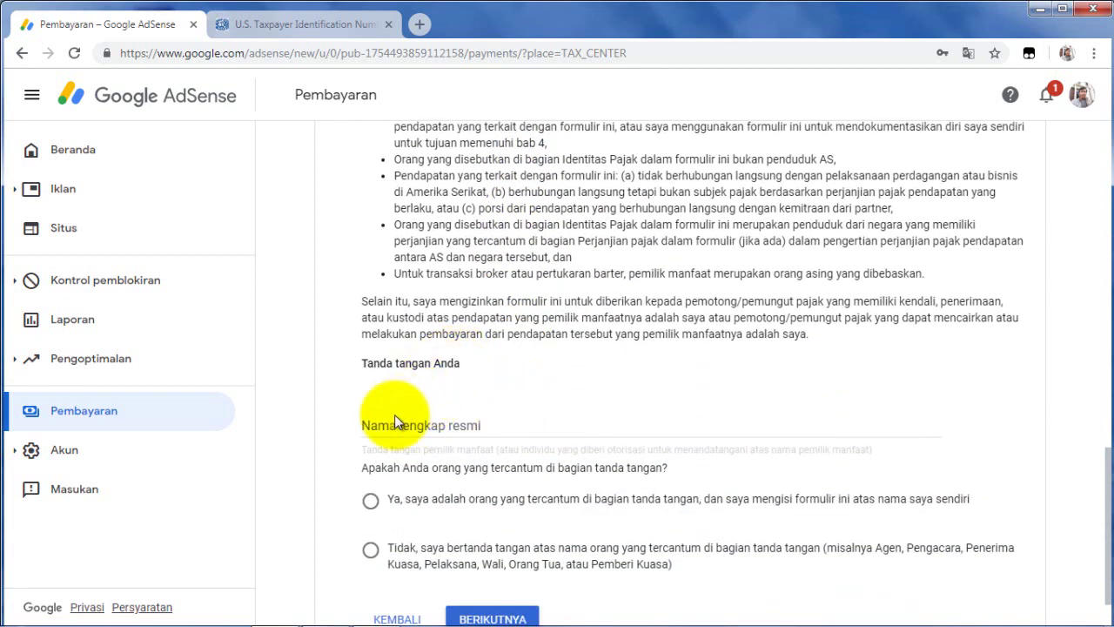
pyautogui.click(393, 422)
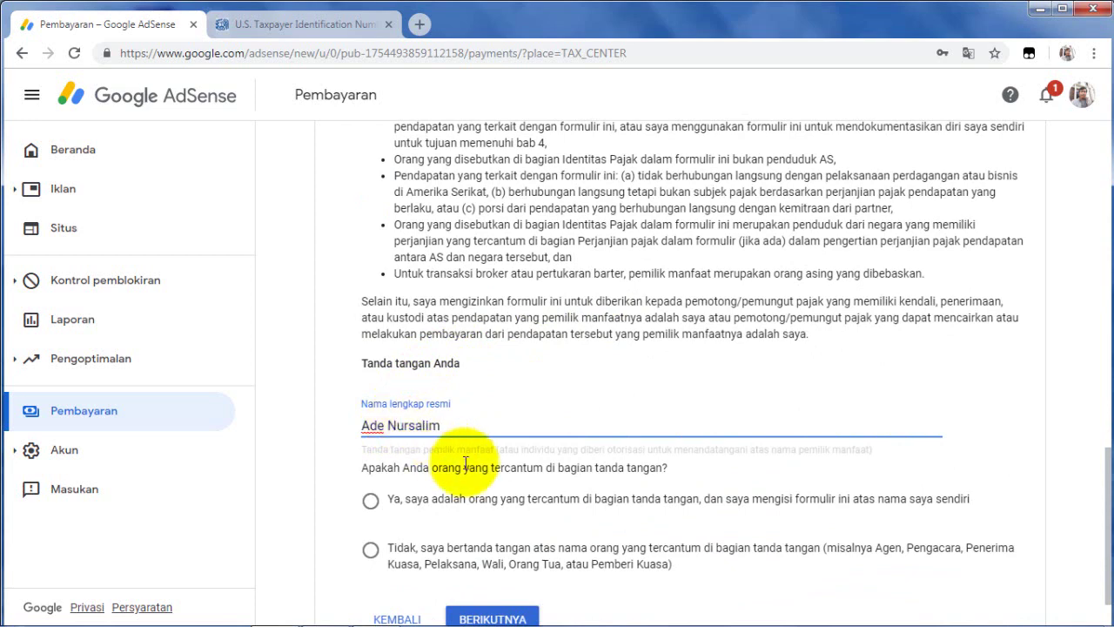
pyautogui.scroll(-1, 453, 475)
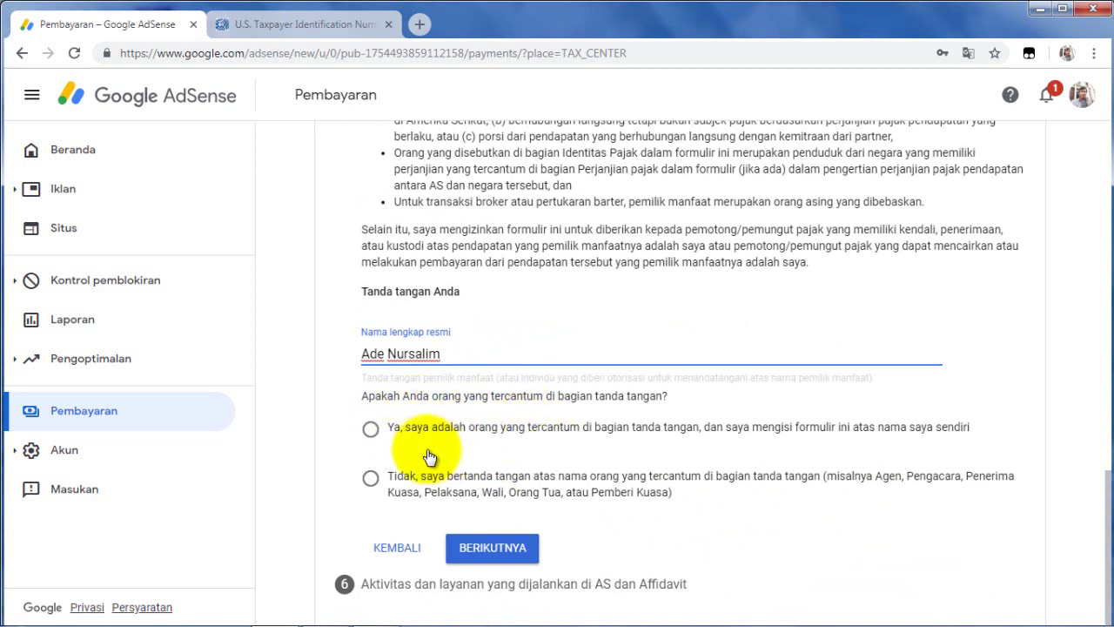
# Confirm that the signer is the person named in the signature section, filling the form on their own behalf, and continue to section 6.
pyautogui.click(388, 429)
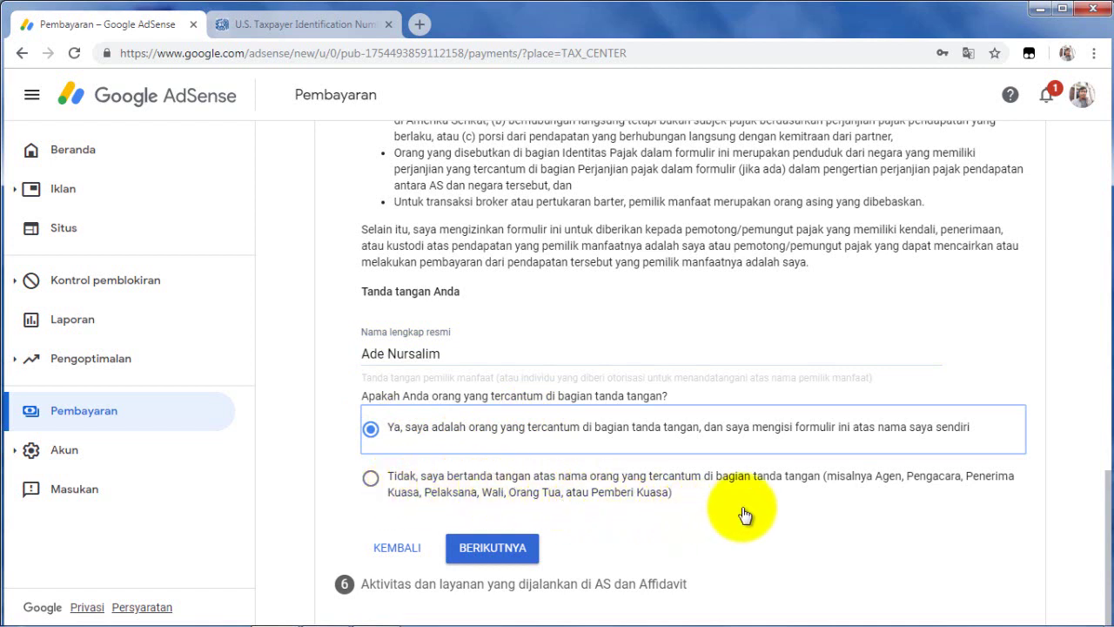
pyautogui.click(483, 548)
pyautogui.scroll(2, 553, 544)
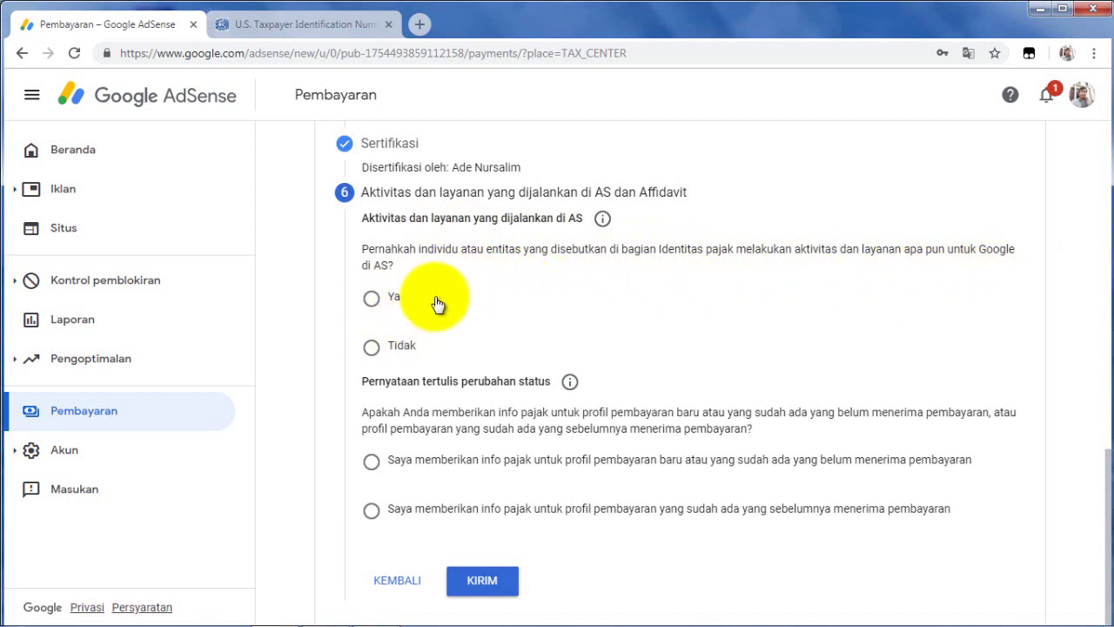
# Answer Tidak for activities and services performed in the US, and declare that all services to Google are performed entirely outside the US.
pyautogui.click(375, 347)
pyautogui.scroll(-1, 483, 435)
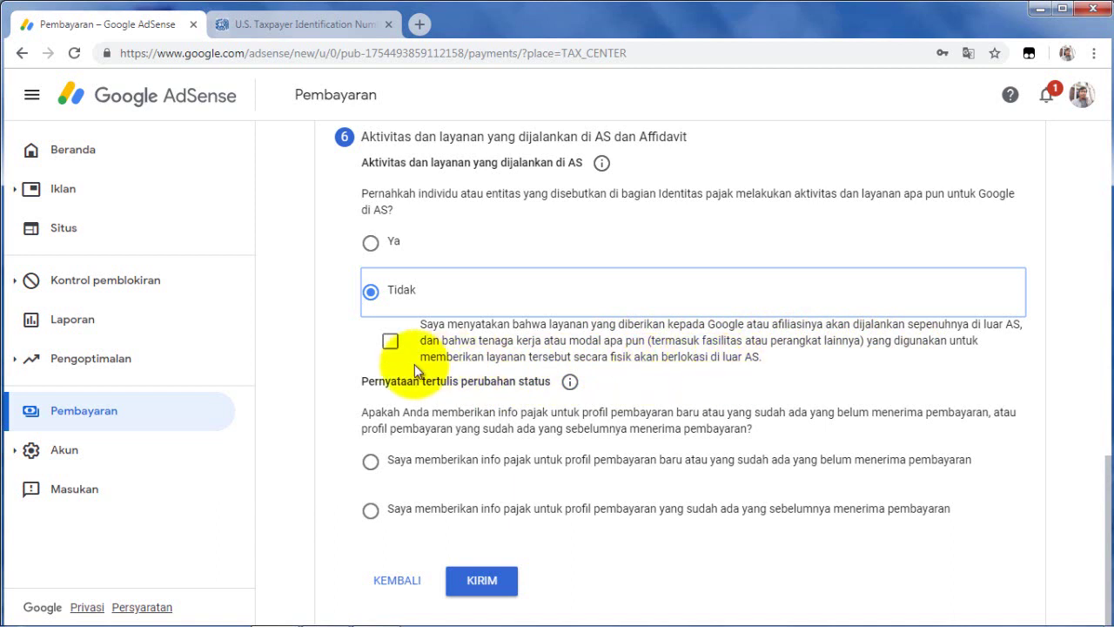
pyautogui.click(390, 342)
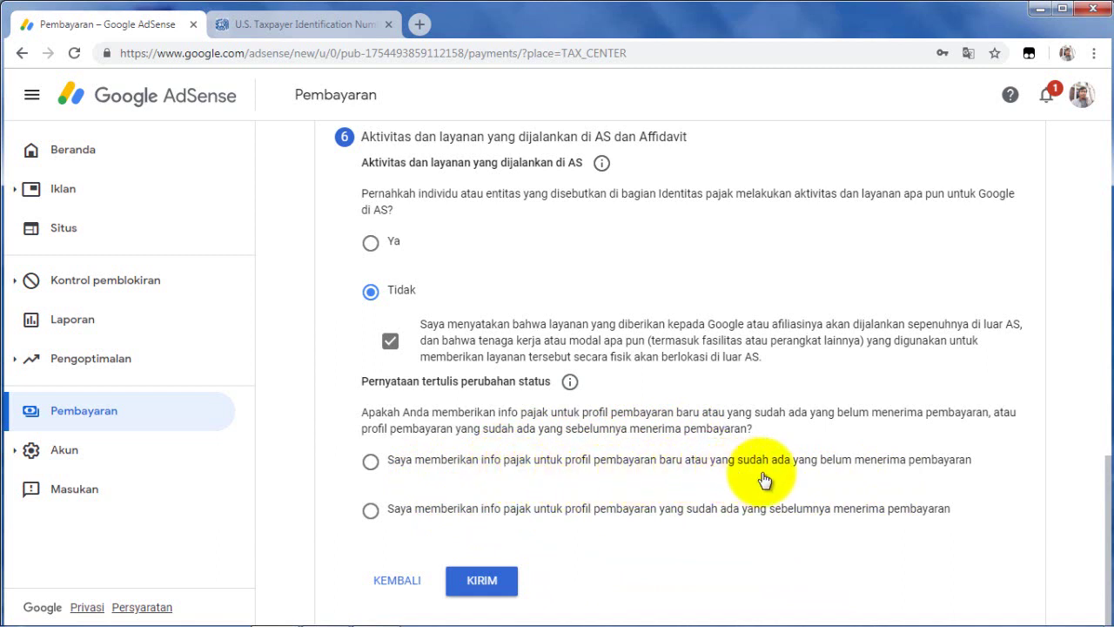
# State that the tax info is for a new or existing payments profile that has not received payments, and submit the form.
pyautogui.click(371, 461)
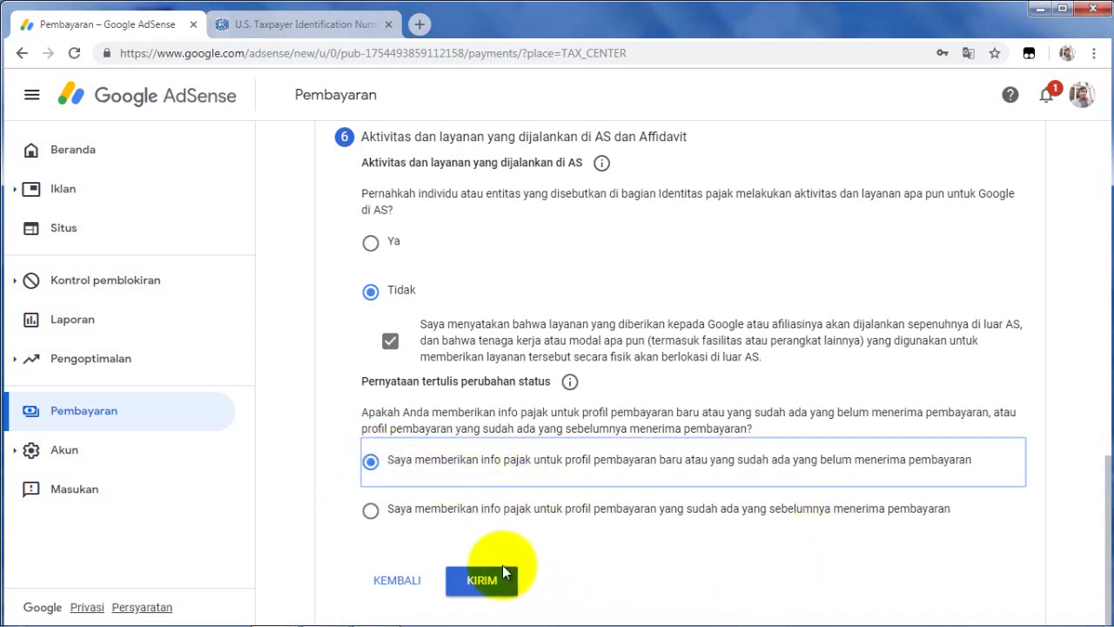
pyautogui.click(482, 583)
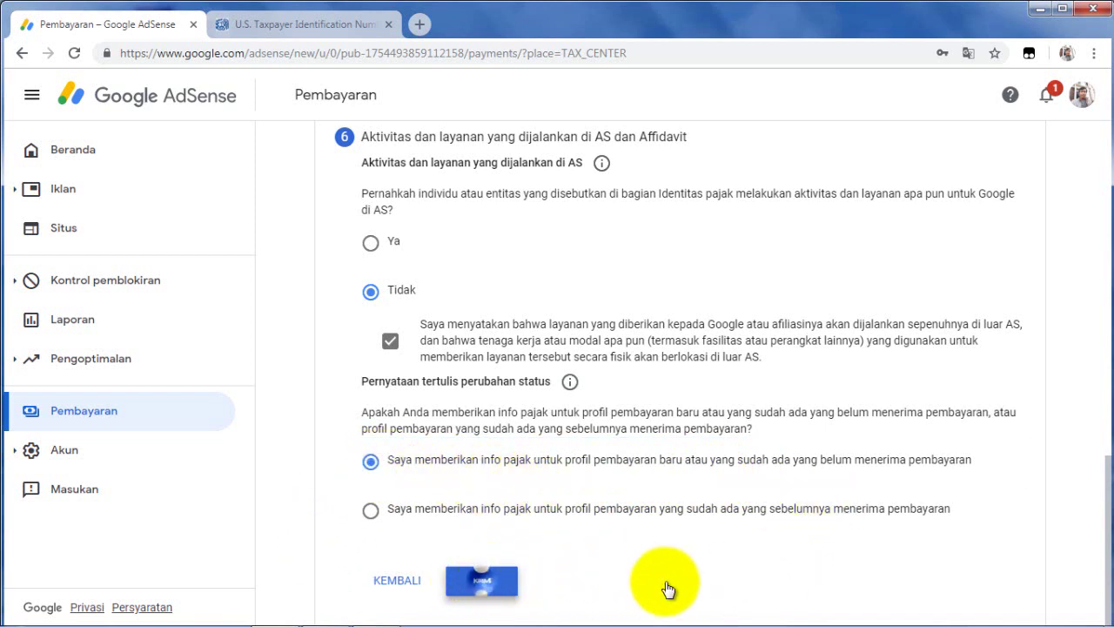